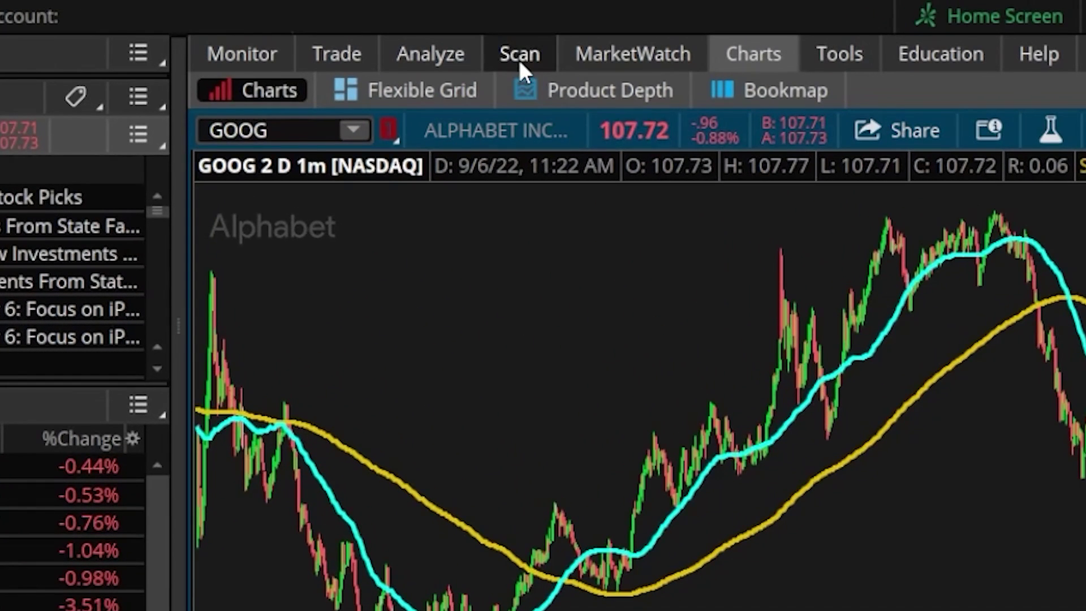
# Switch to Stock Hacker, with its last price 1.00–10000.00 and average volume over 1000000 filters.
pyautogui.click(498, 45)
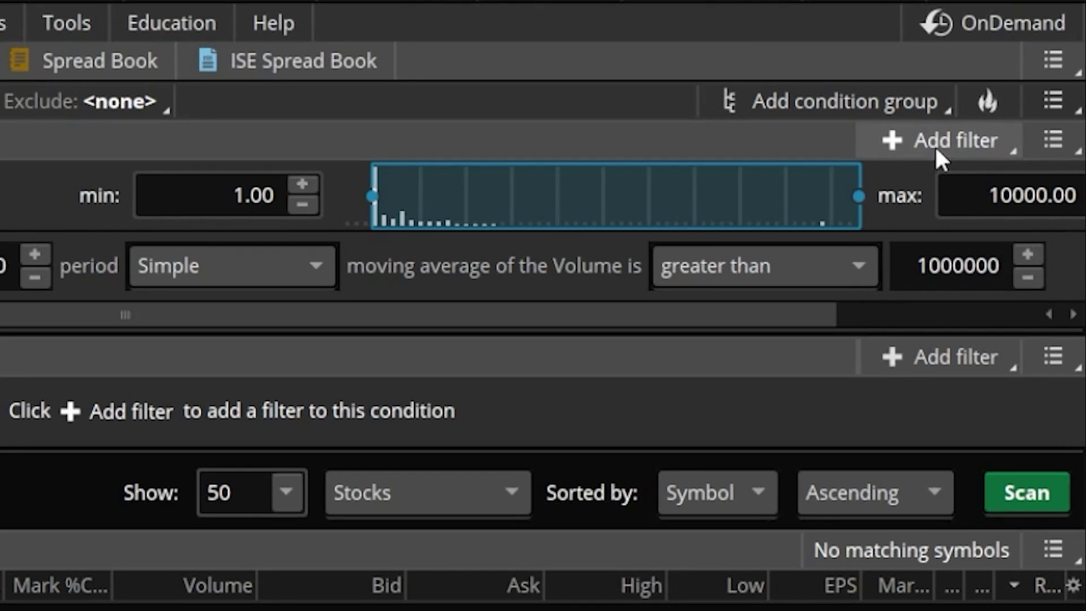
pyautogui.click(940, 160)
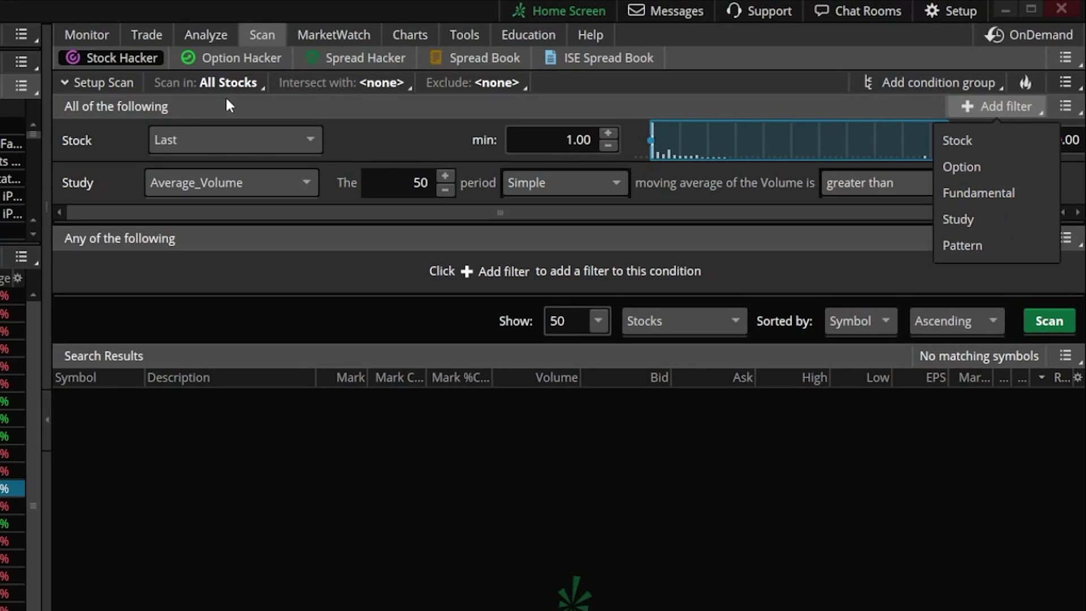
pyautogui.click(219, 103)
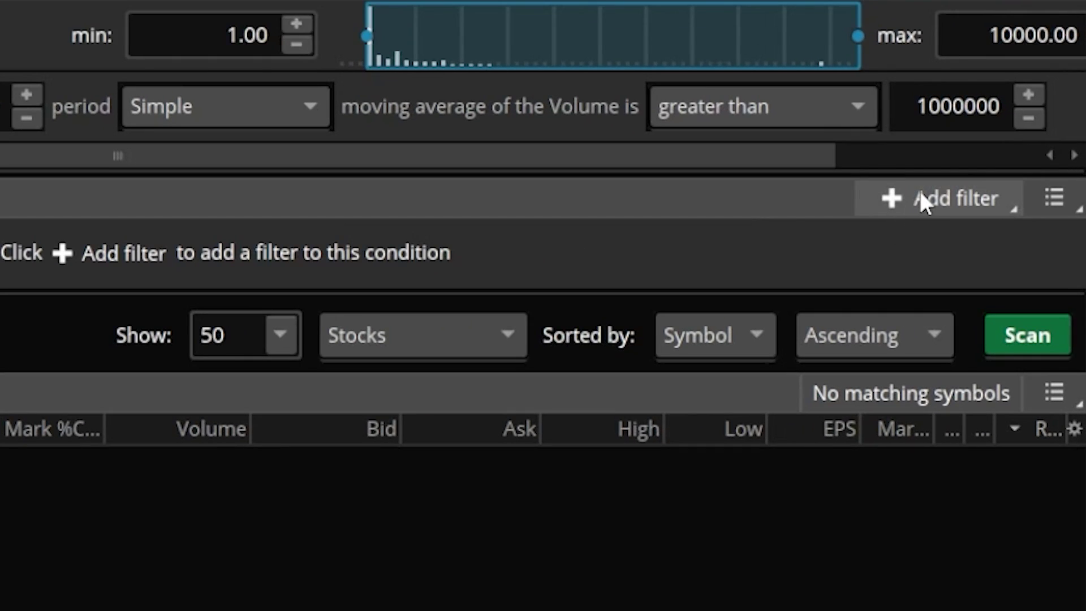
# Add a Study filter to the empty condition and open its Custom filter editor.
pyautogui.click(924, 205)
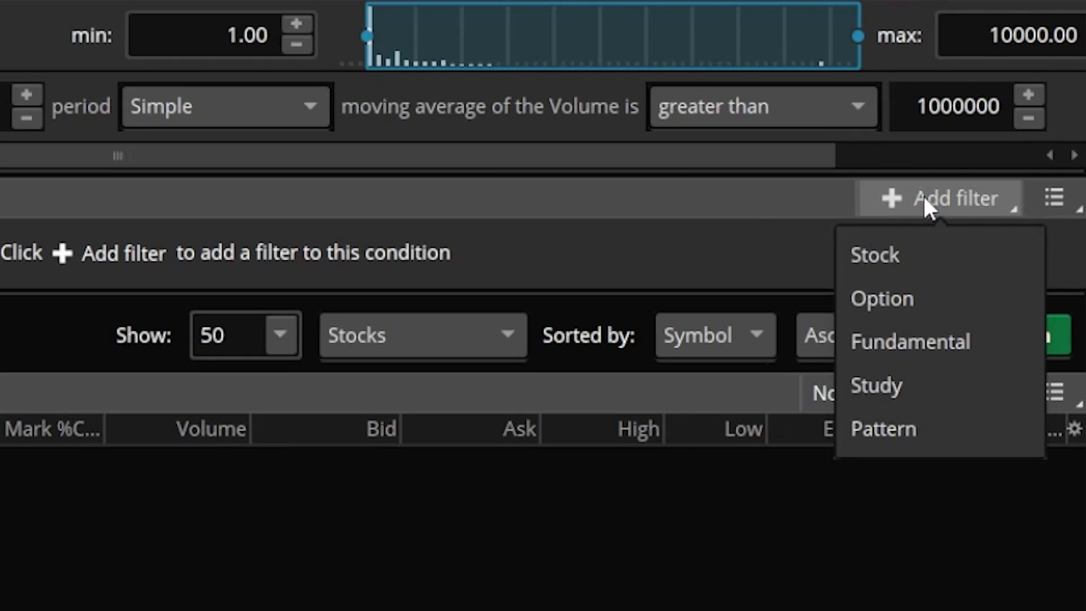
pyautogui.click(902, 387)
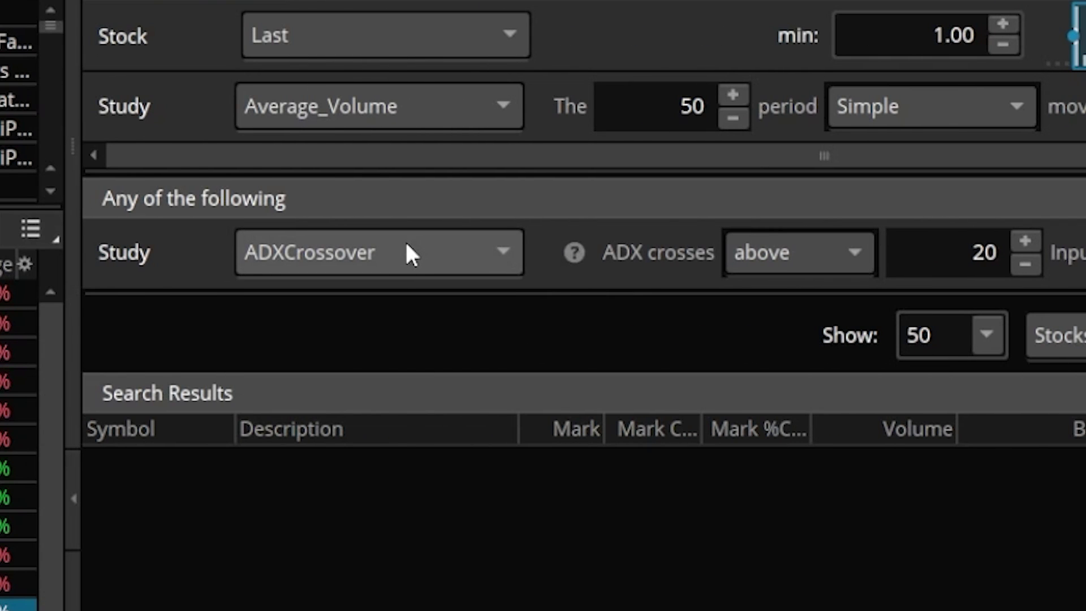
pyautogui.click(406, 245)
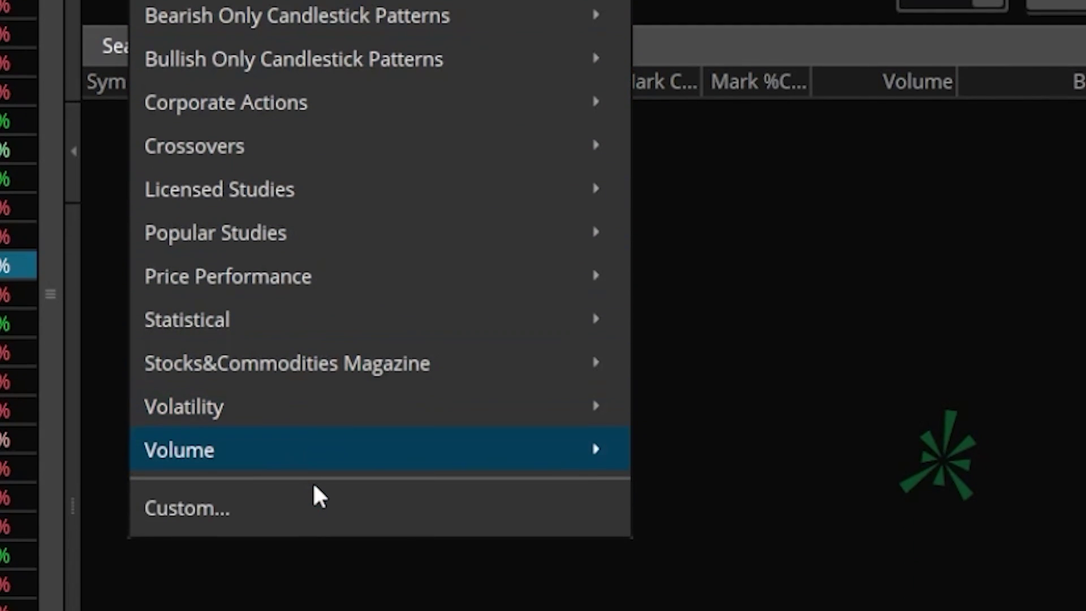
pyautogui.click(313, 504)
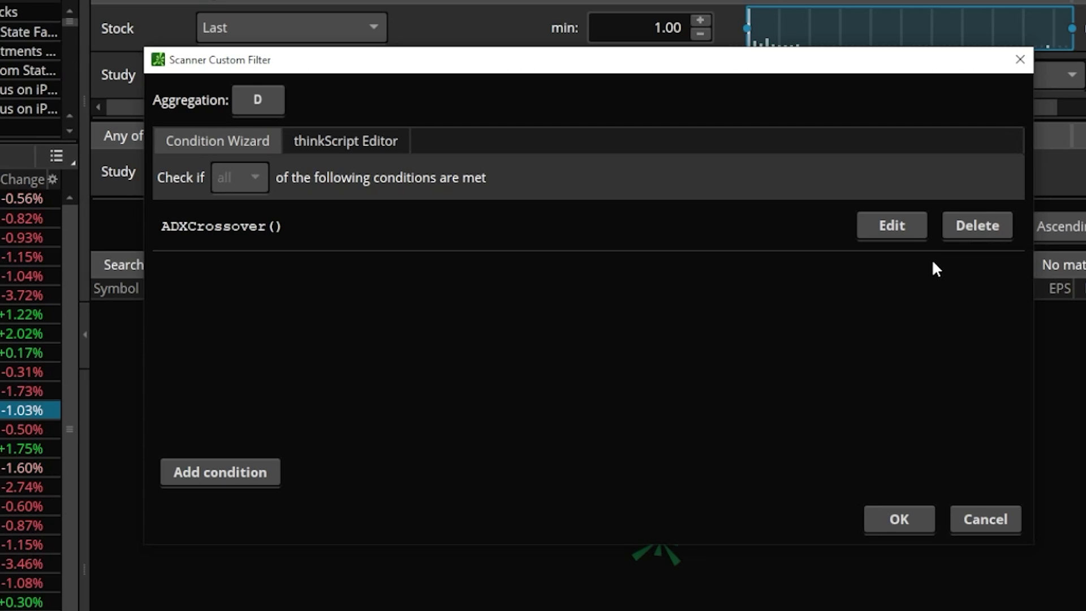
# Delete ADXCrossover and start a new condition on SimpleMovingAvg with length 50.
pyautogui.click(964, 231)
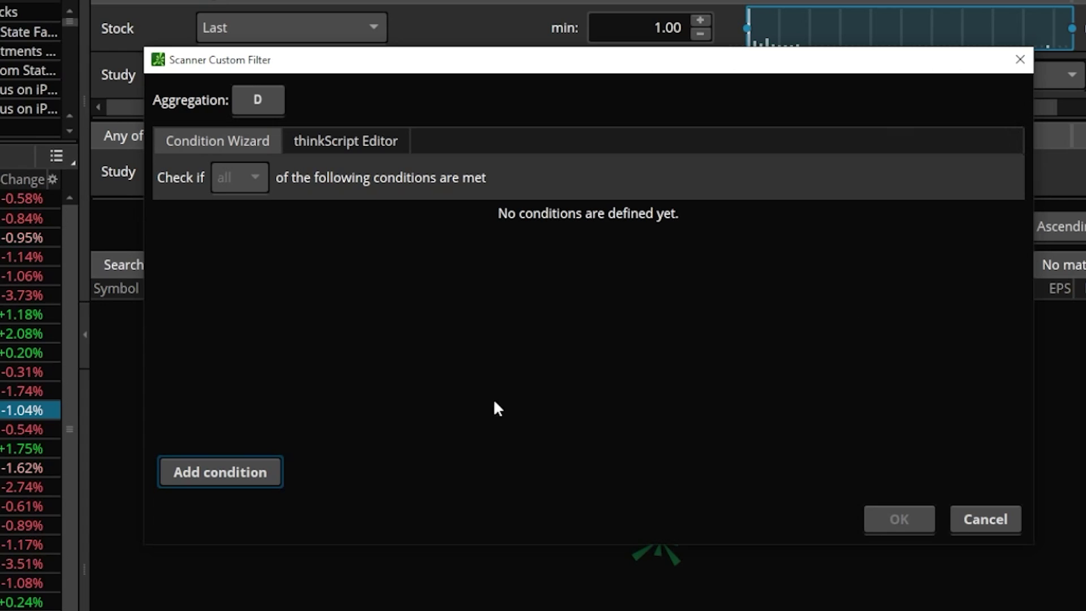
pyautogui.click(251, 469)
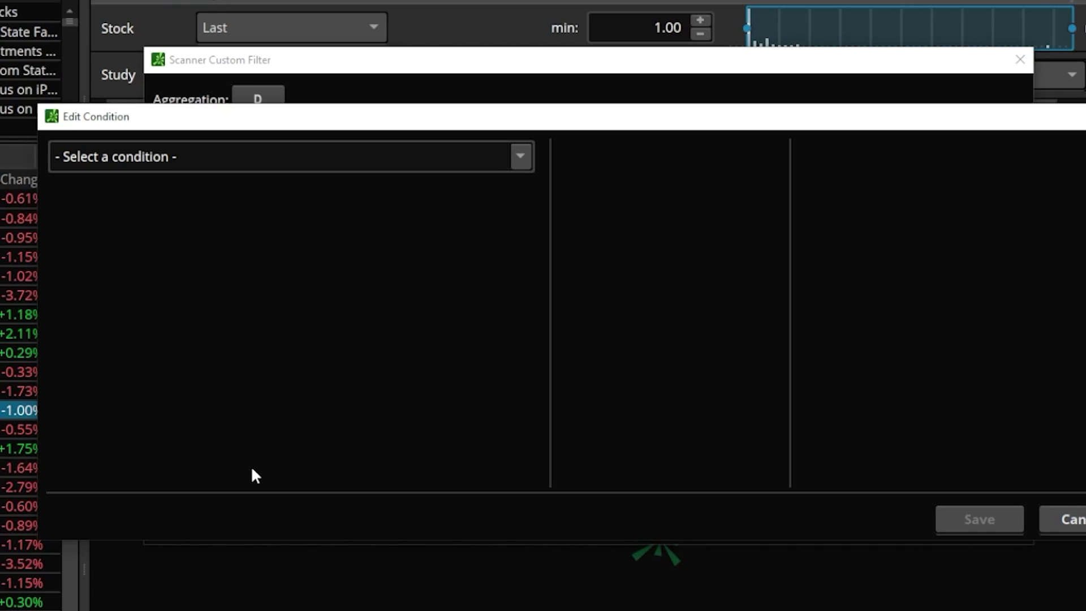
pyautogui.click(520, 156)
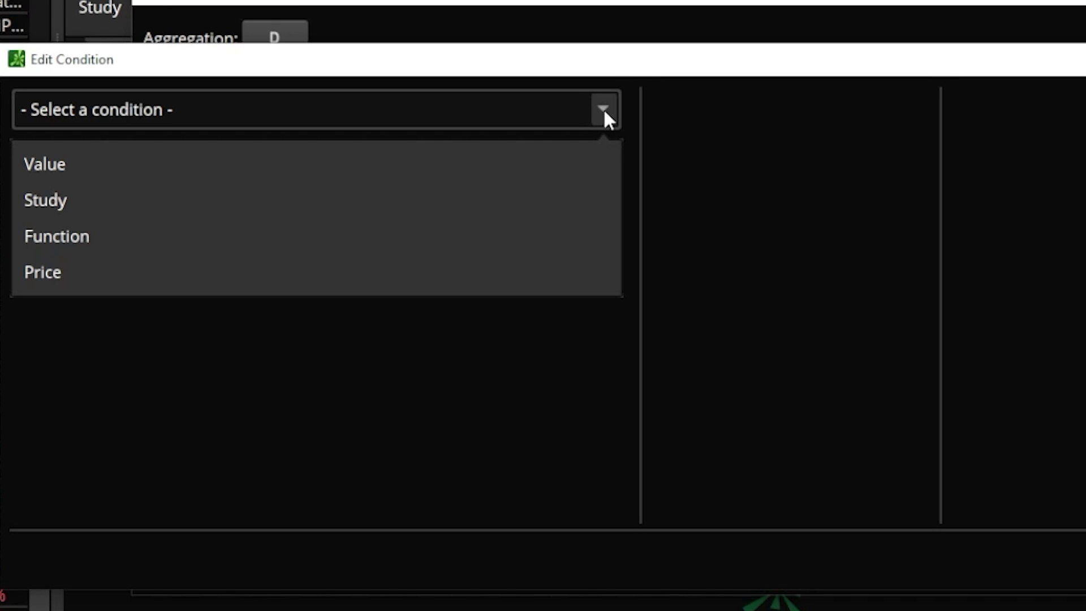
pyautogui.click(213, 210)
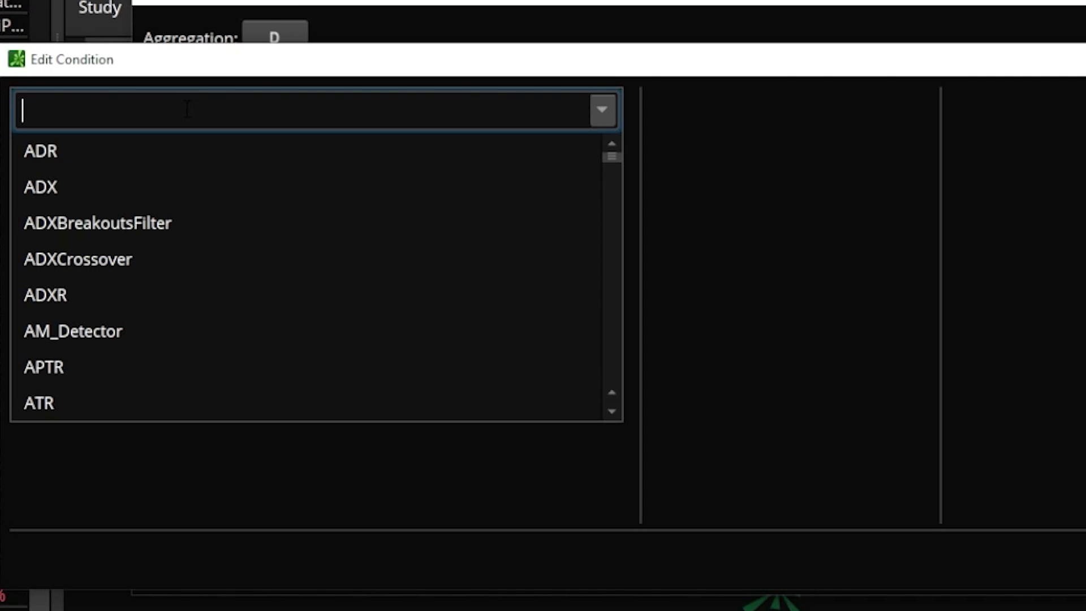
pyautogui.write('simple')
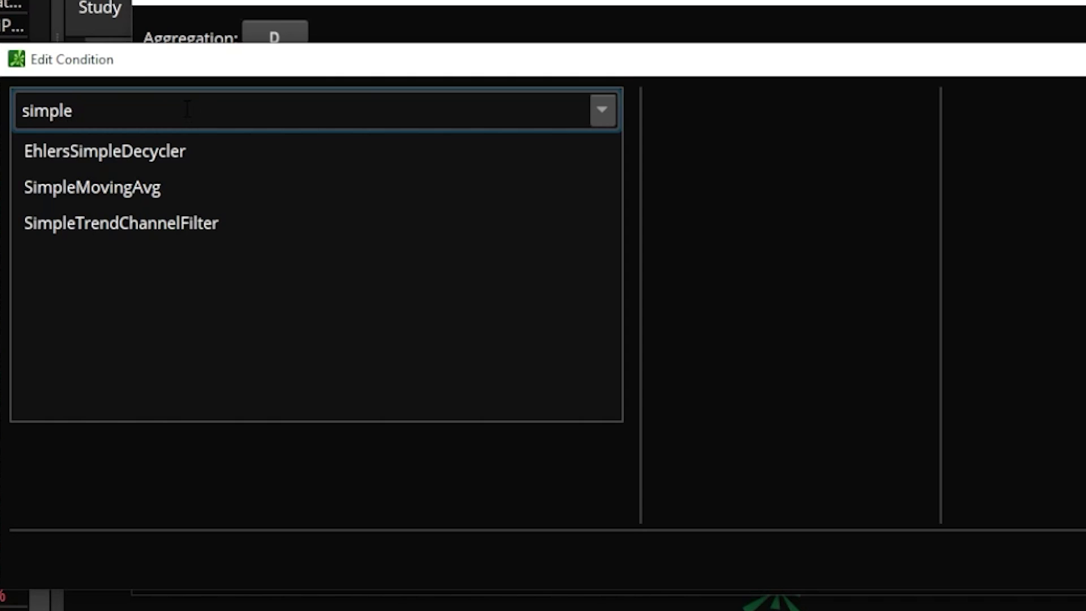
pyautogui.click(154, 188)
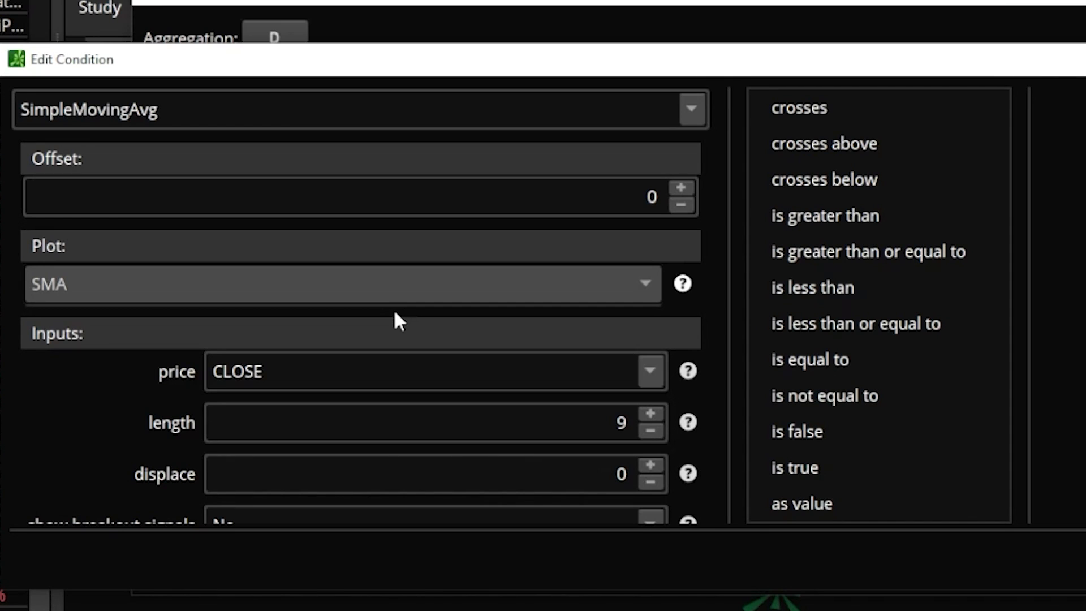
pyautogui.click(607, 419)
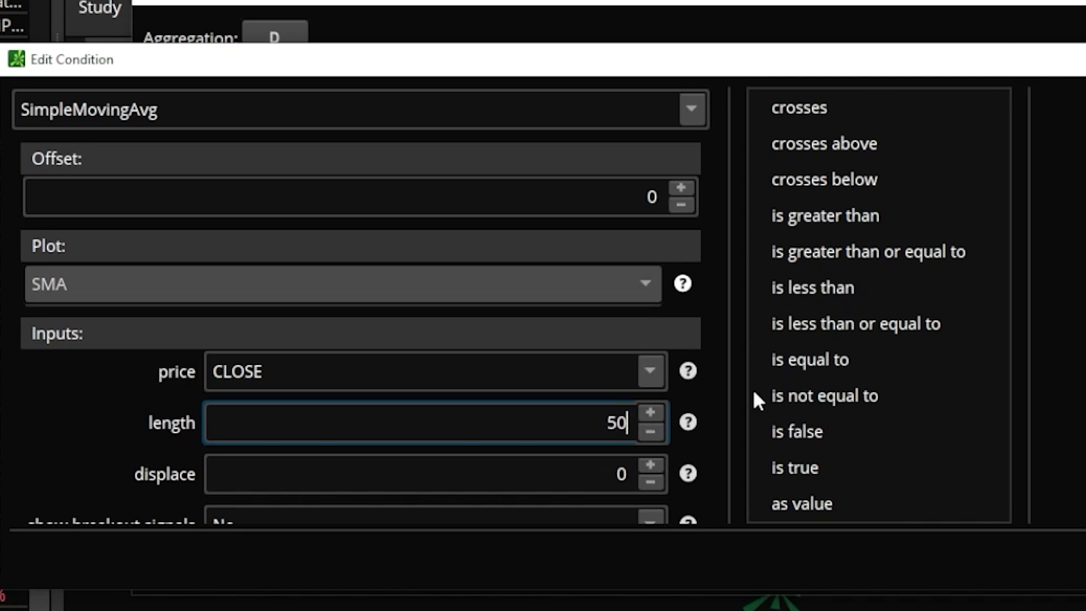
# Make it cross above a second SimpleMovingAvg with length 200, and save the condition.
pyautogui.click(827, 148)
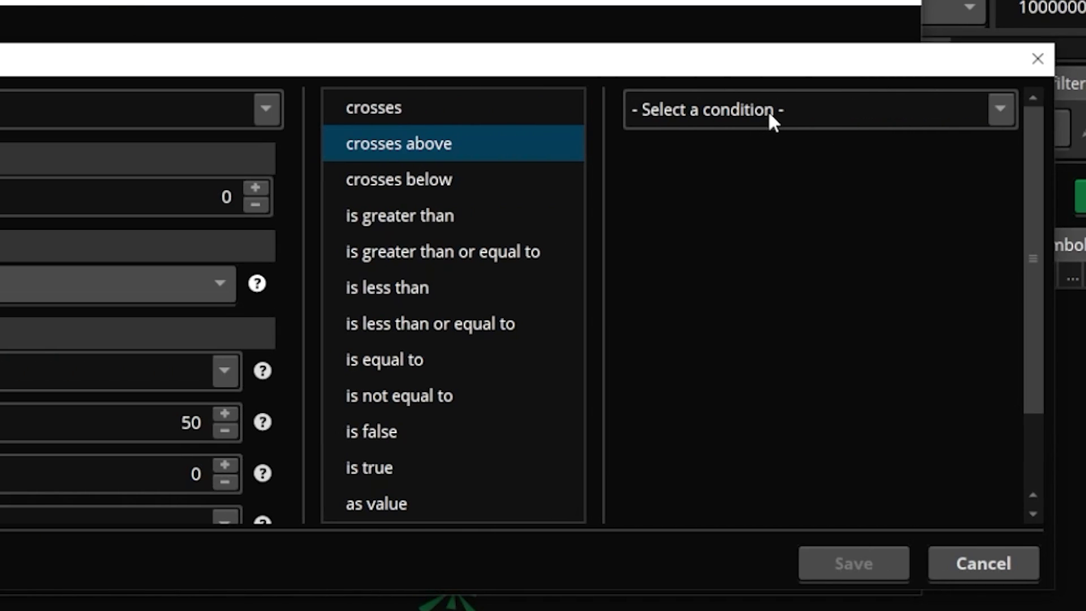
pyautogui.click(1000, 110)
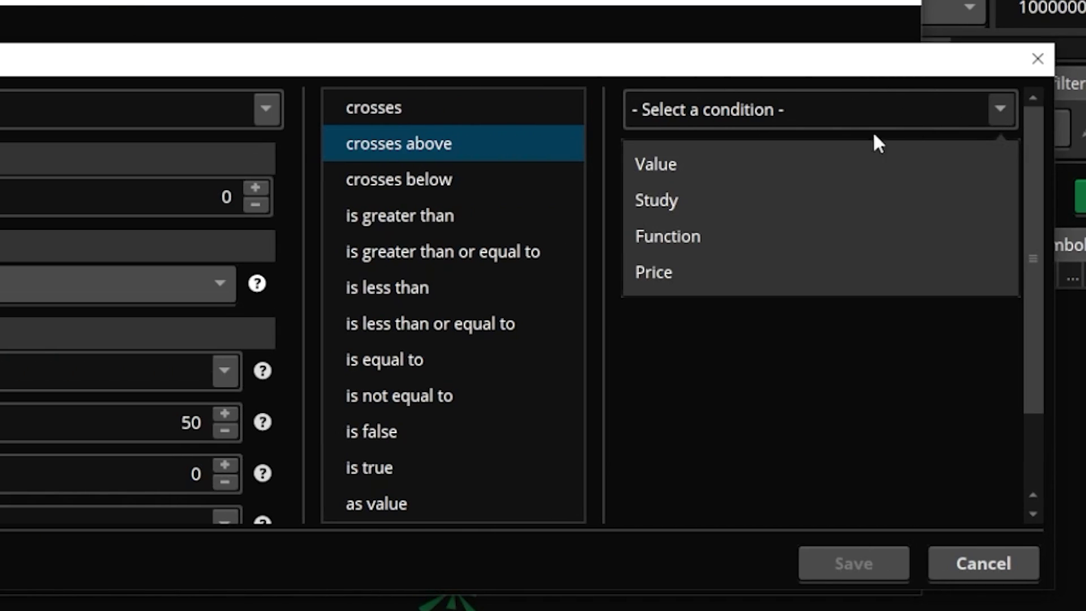
pyautogui.click(804, 202)
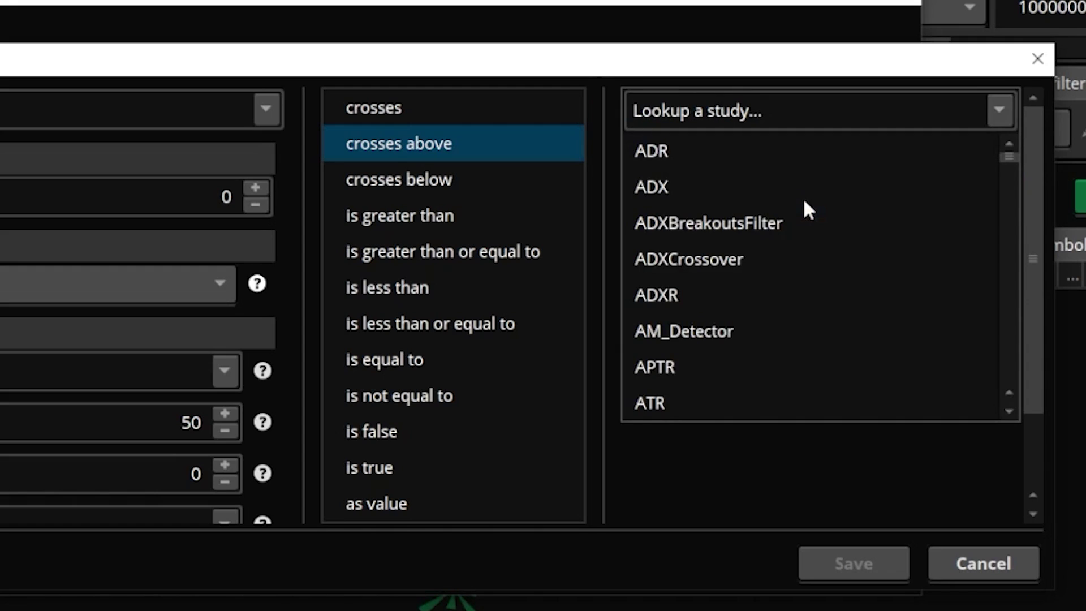
pyautogui.click(786, 121)
pyautogui.write('s')
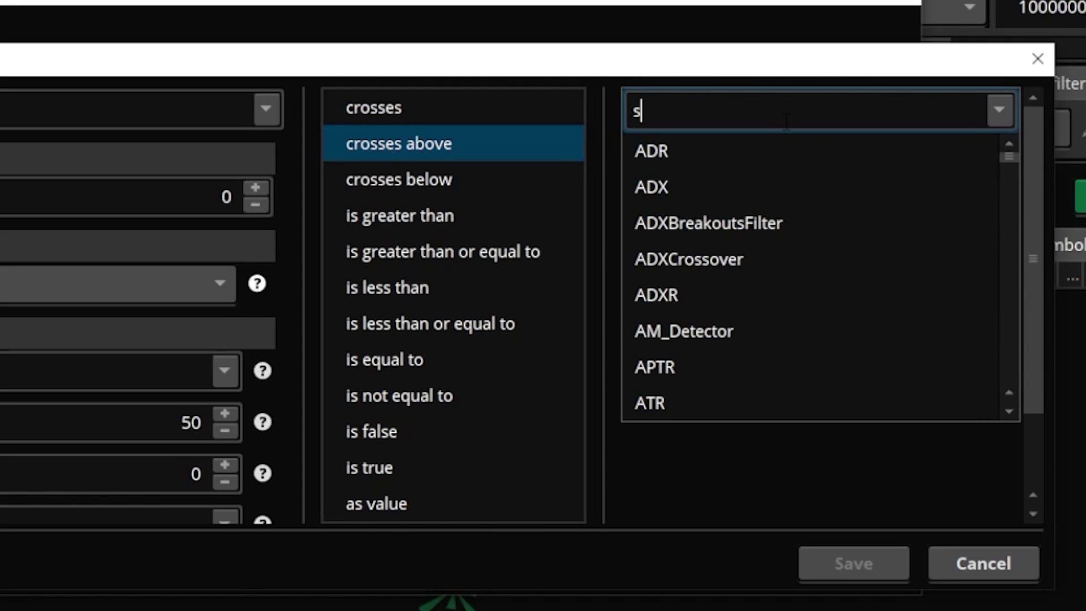
pyautogui.write('imple')
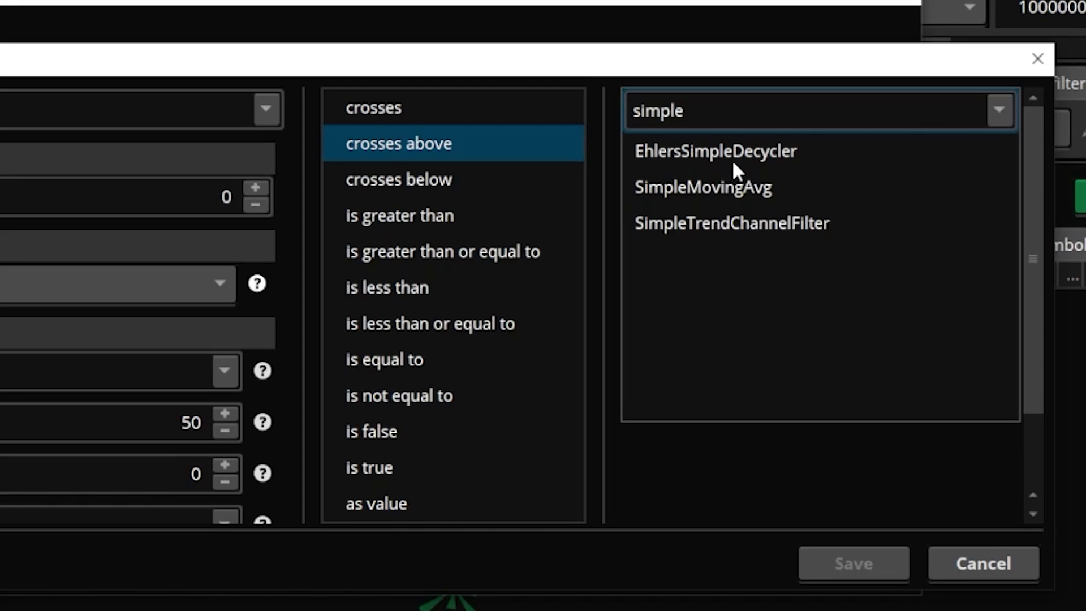
pyautogui.click(724, 181)
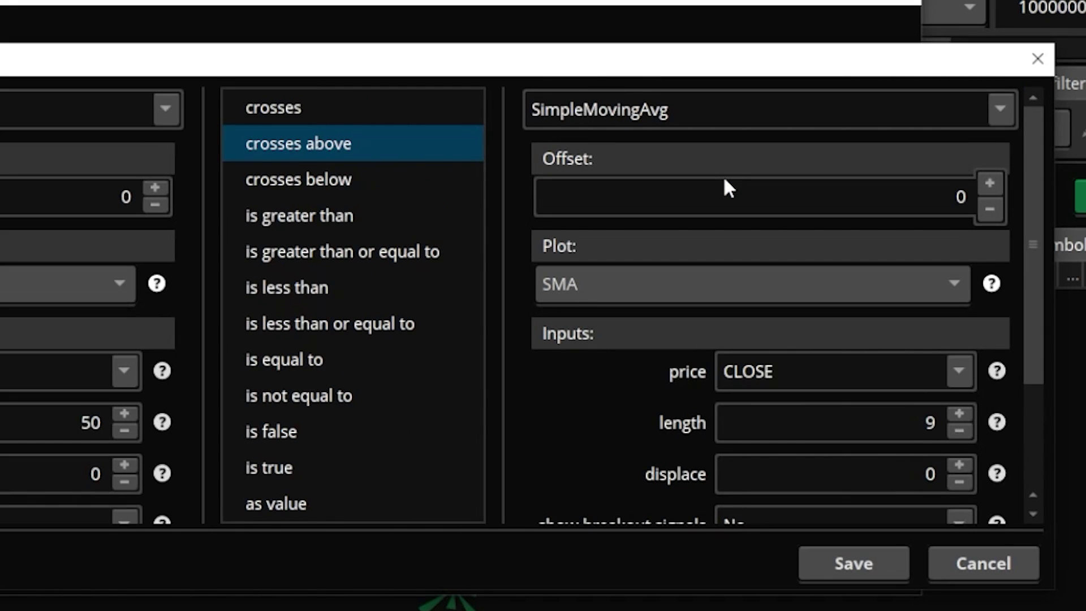
pyautogui.click(927, 422)
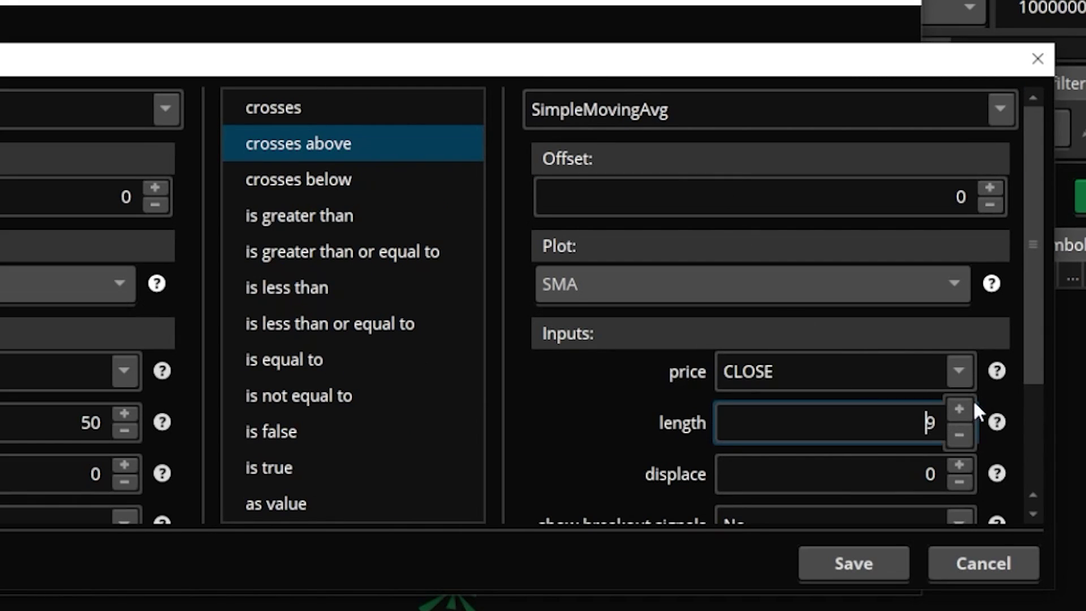
pyautogui.doubleClick(928, 422)
pyautogui.write('200')
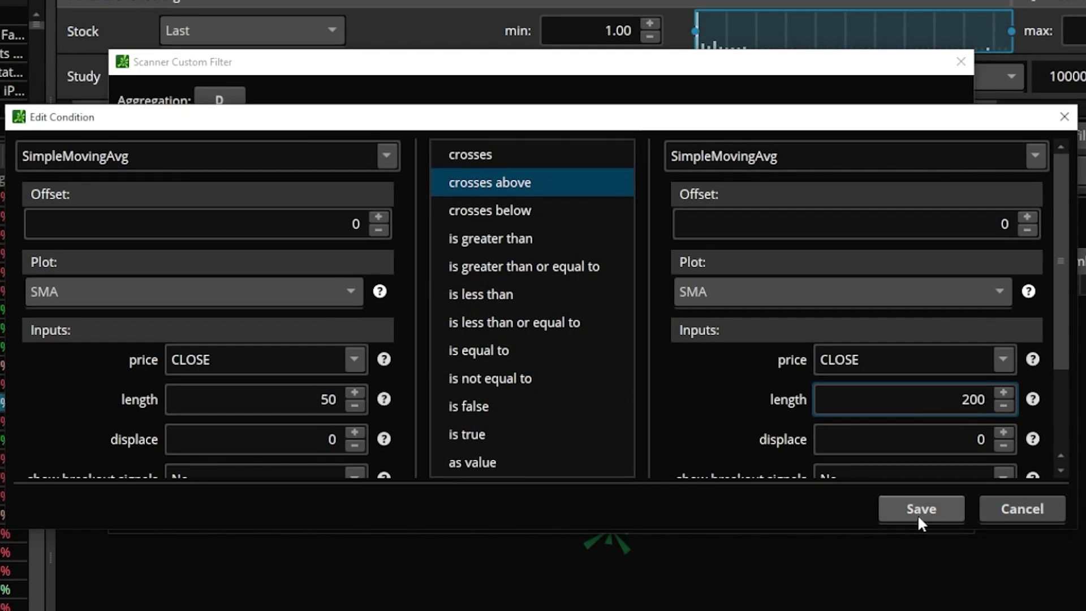
pyautogui.click(853, 563)
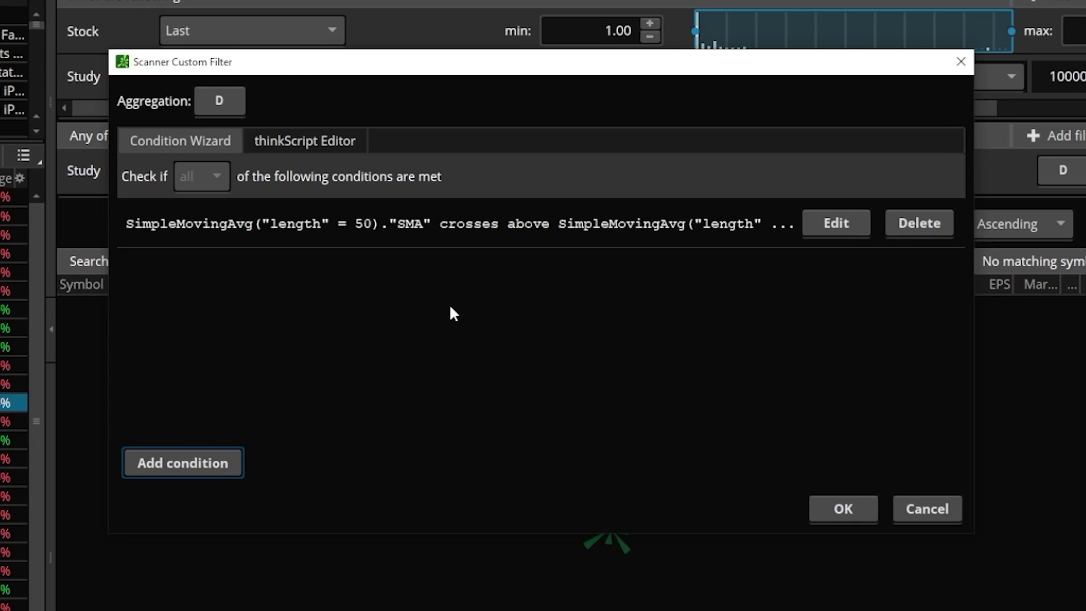
# Start another condition using SimpleMovingAvg with length 50 as the first study.
pyautogui.click(153, 469)
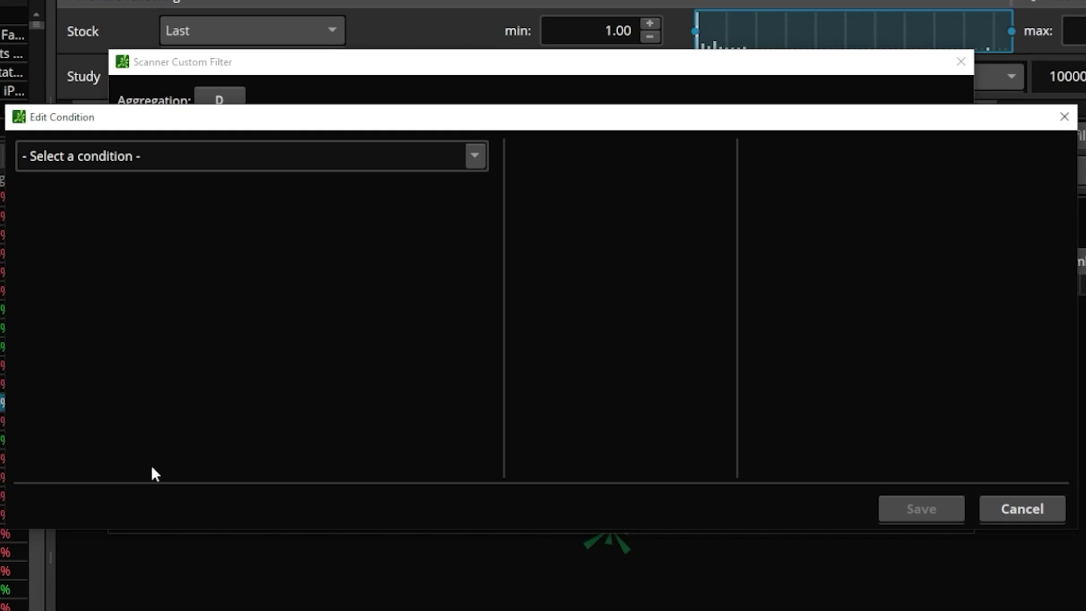
pyautogui.click(475, 159)
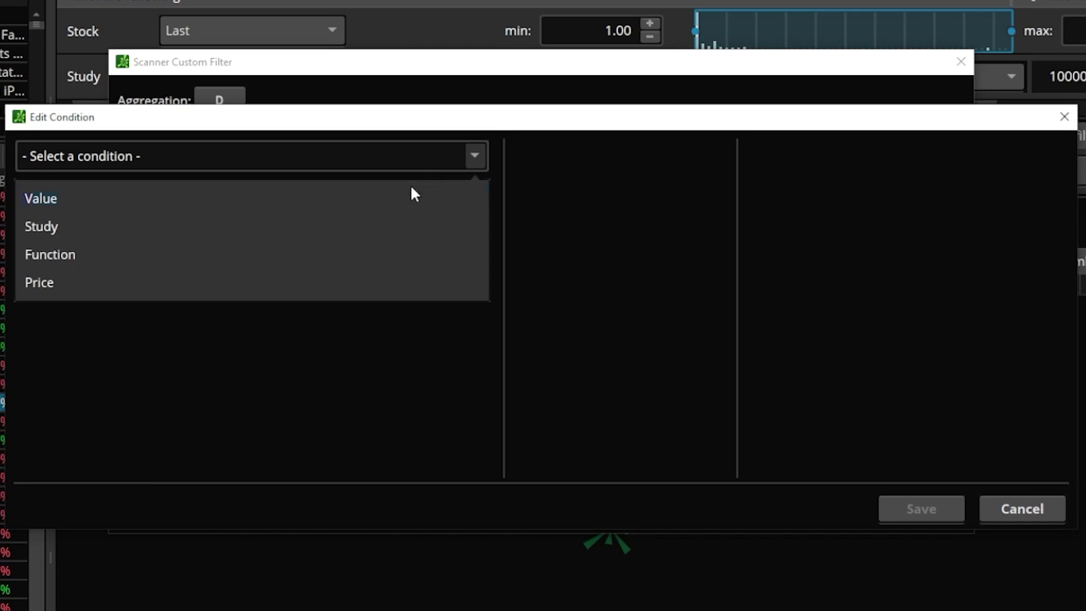
pyautogui.click(232, 226)
pyautogui.click(174, 164)
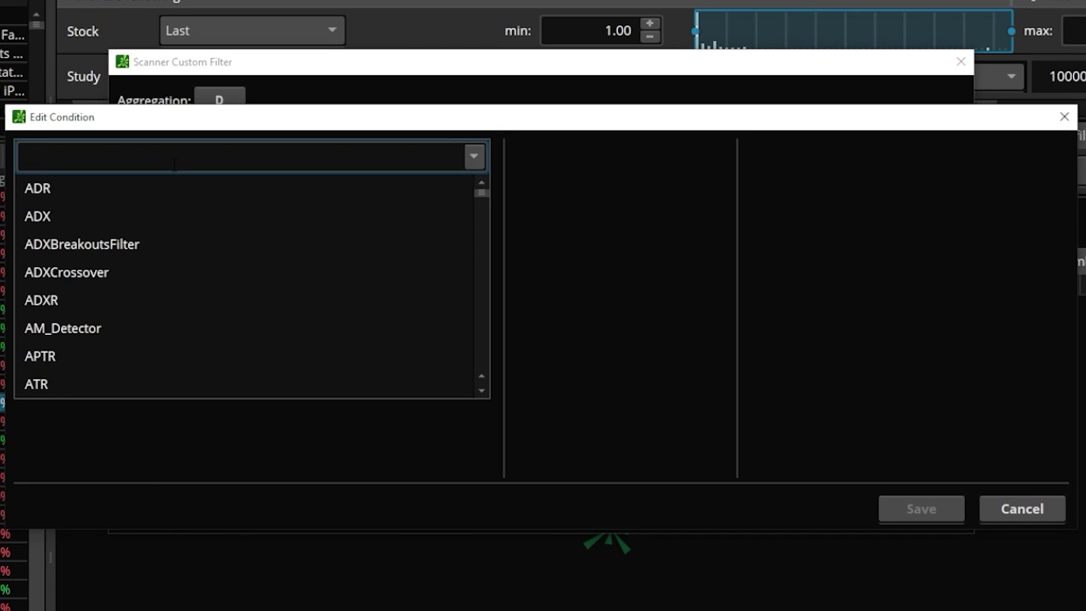
pyautogui.write('simple')
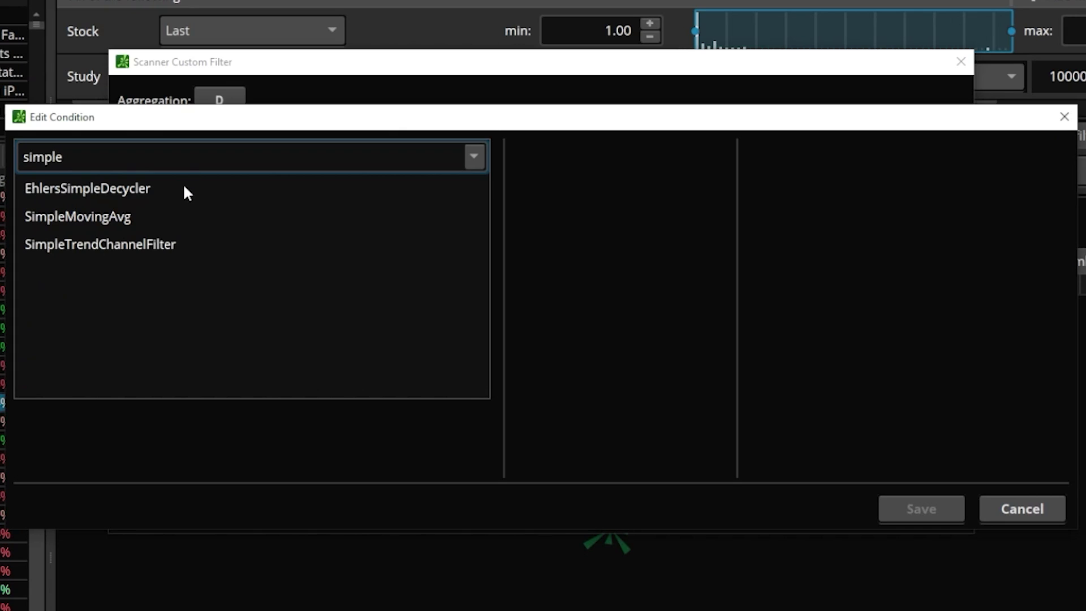
pyautogui.click(78, 217)
pyautogui.click(451, 402)
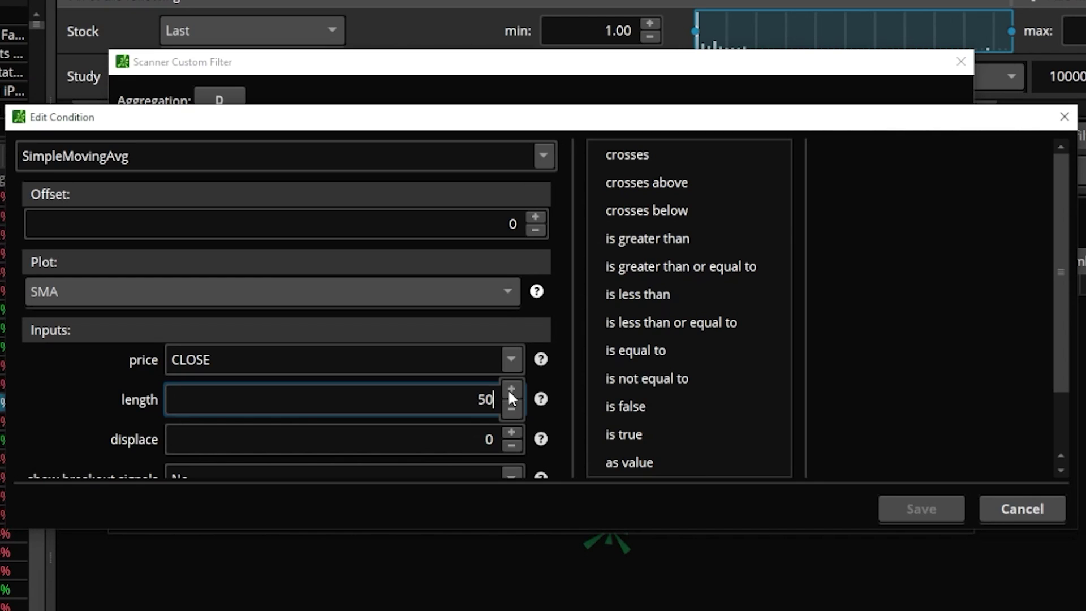
# Set it to cross below a SimpleMovingAvg of length 200, and save the condition.
pyautogui.click(662, 218)
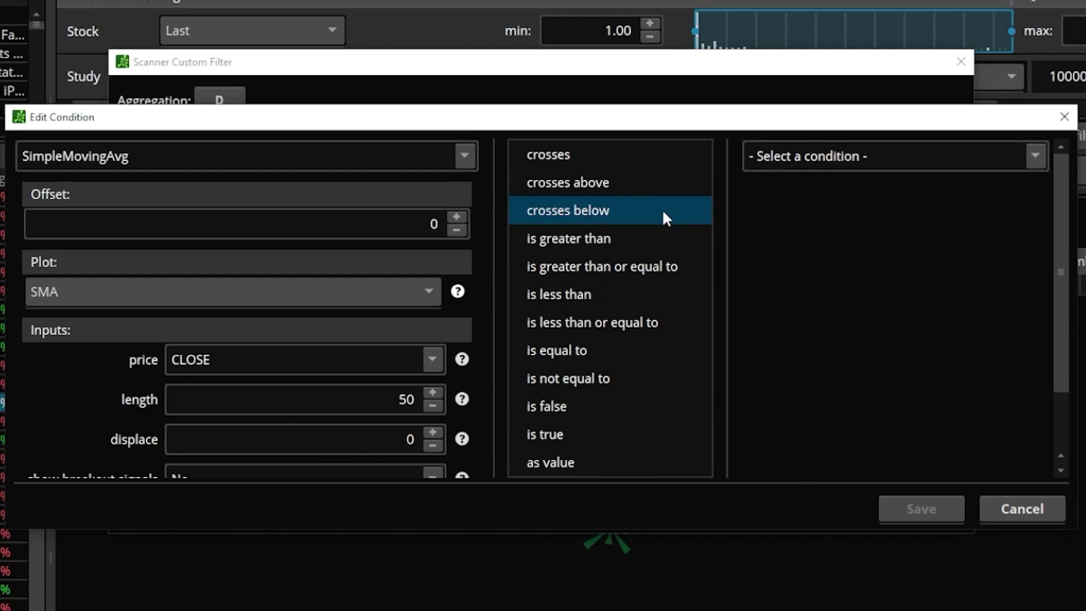
pyautogui.click(1028, 158)
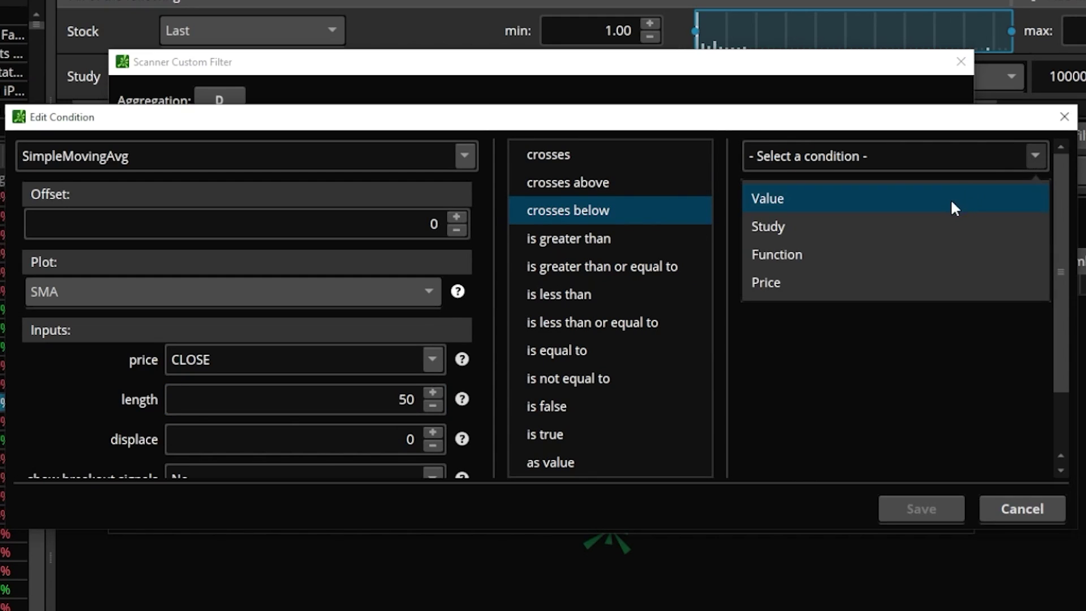
pyautogui.click(947, 226)
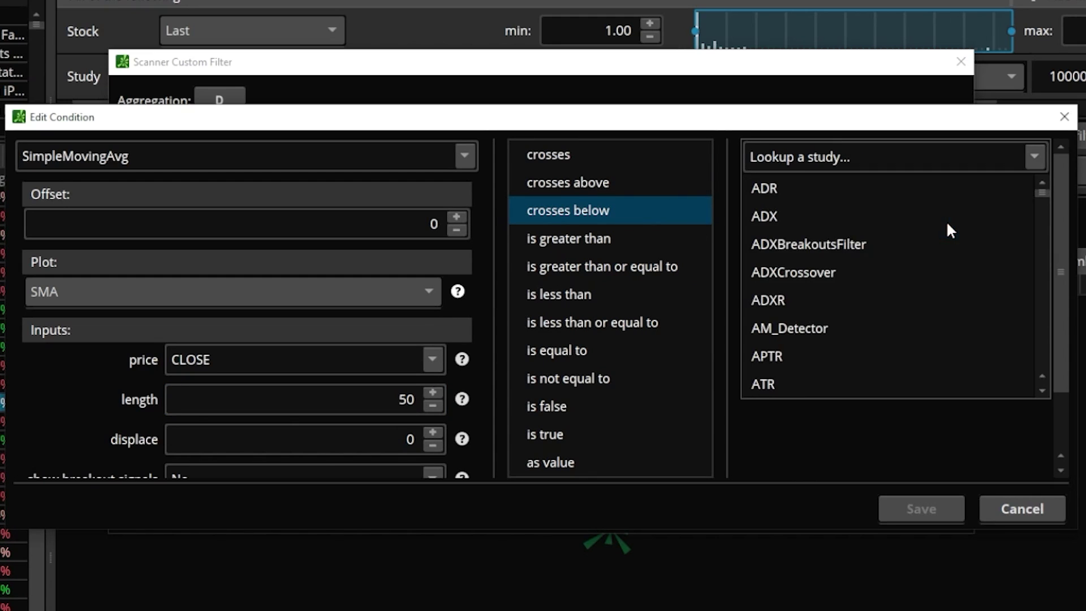
pyautogui.click(879, 165)
pyautogui.write('simple')
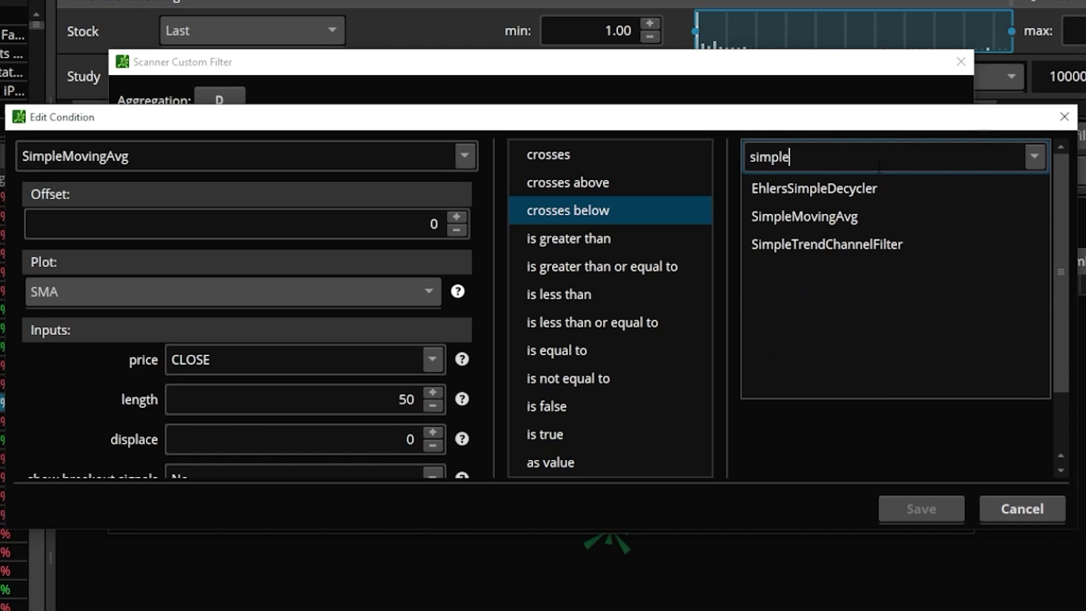
pyautogui.click(860, 217)
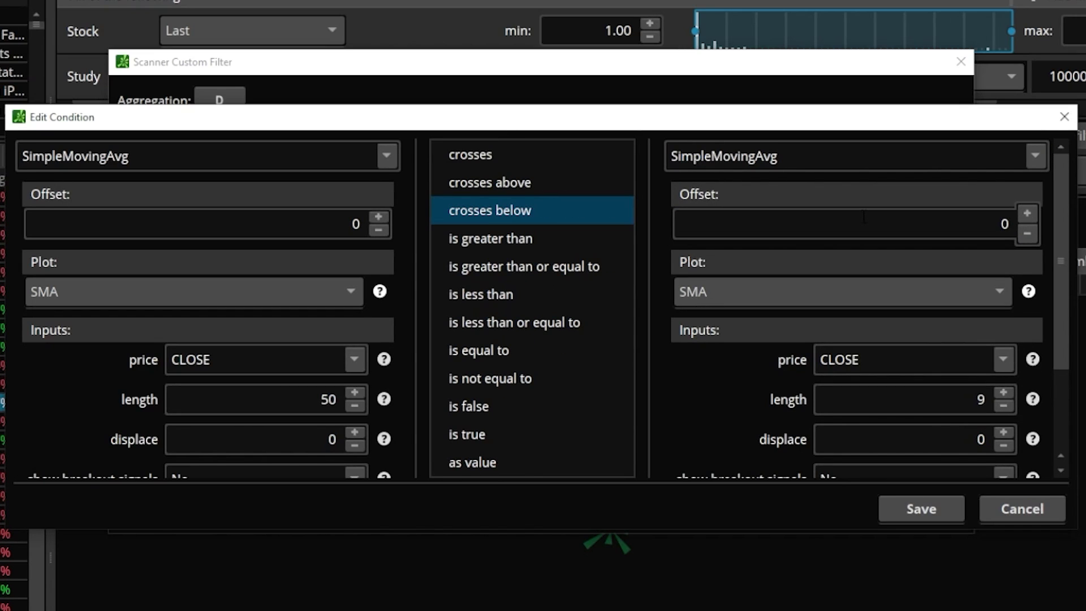
pyautogui.click(1000, 399)
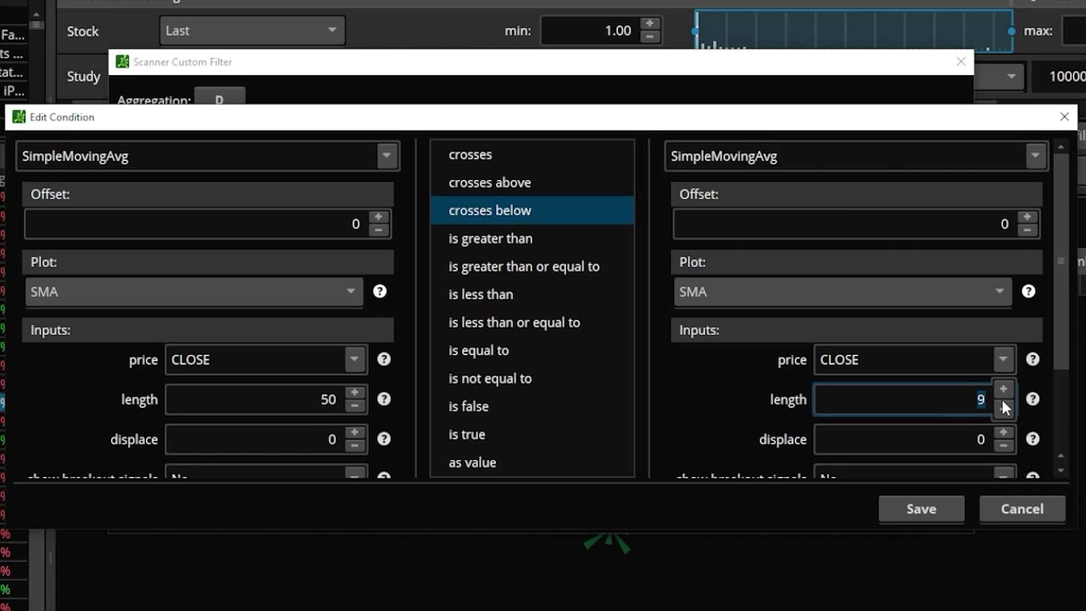
pyautogui.write('200')
pyautogui.click(918, 504)
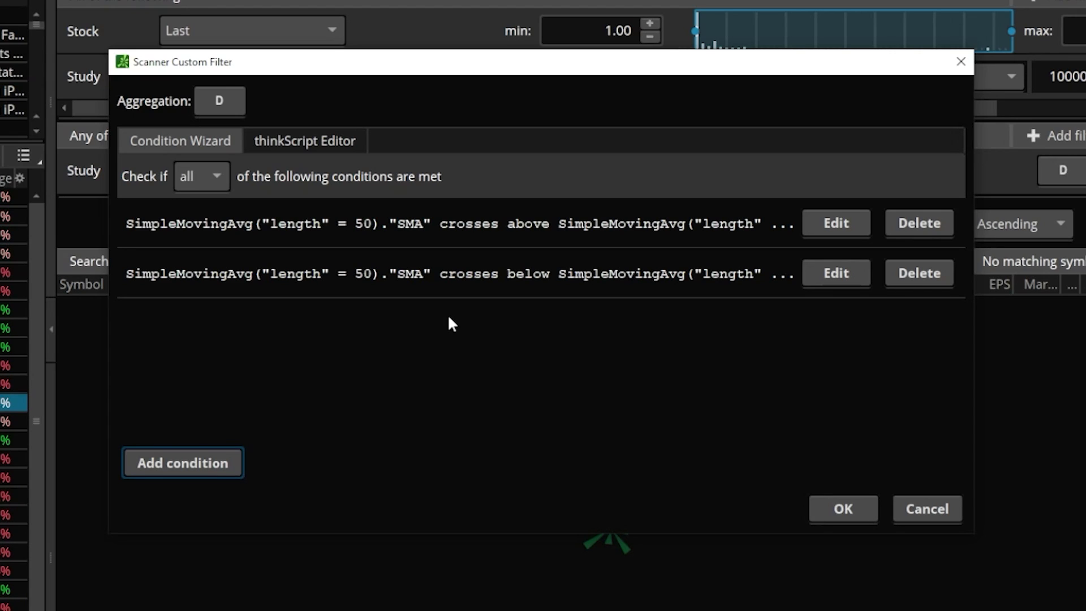
# Change 'Check if all' to 'any', confirm the custom filter with OK, and enlarge the filter panel.
pyautogui.click(187, 179)
pyautogui.click(196, 246)
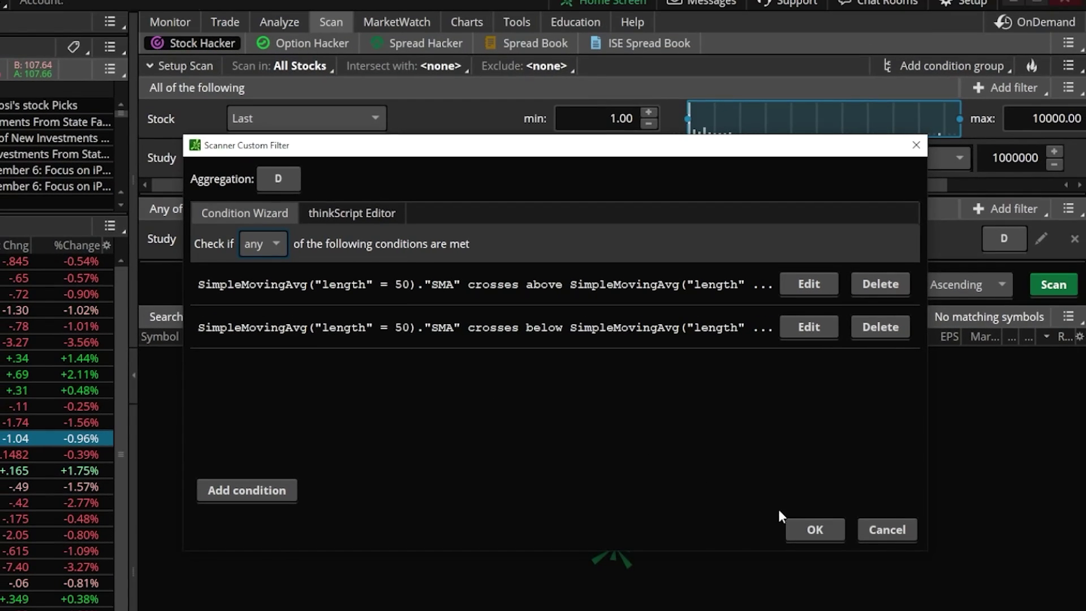
pyautogui.click(796, 528)
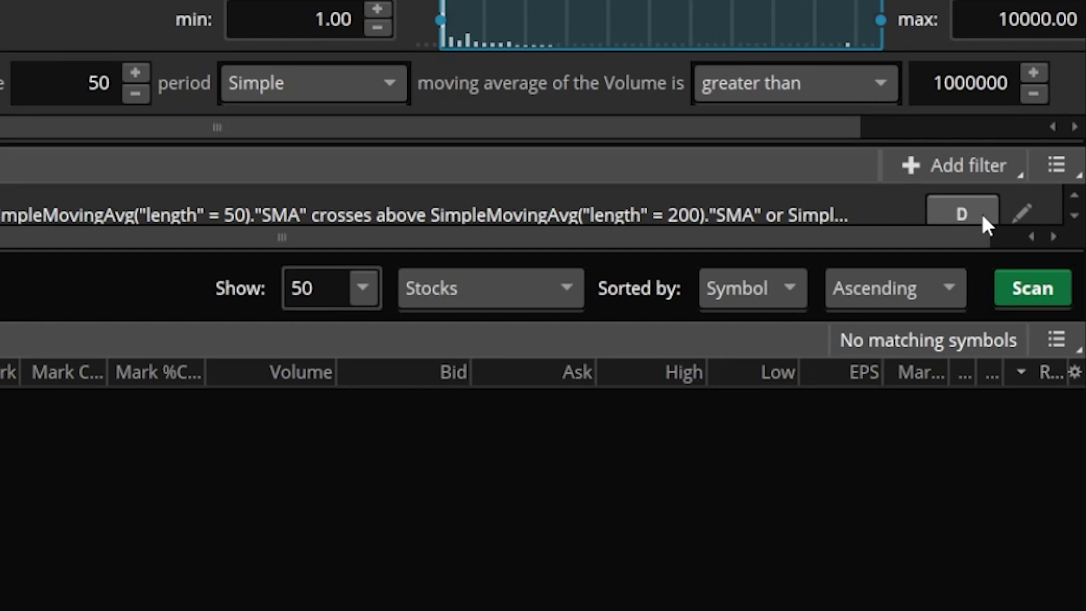
pyautogui.moveTo(947, 249); pyautogui.dragTo(953, 273)
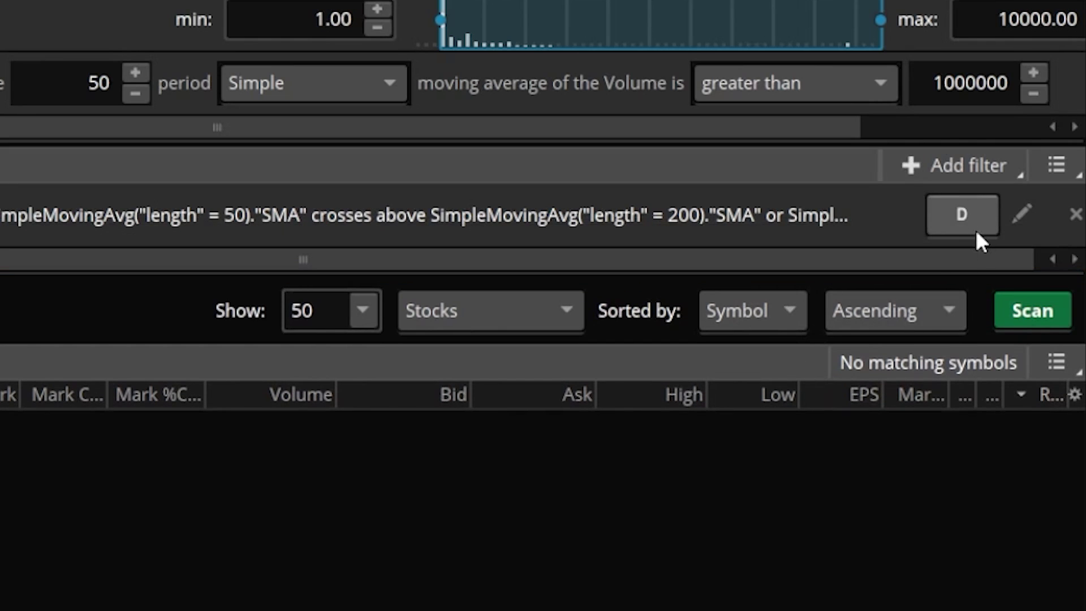
# Keep daily aggregation and run the scan, returning FMTX, ORC, COST, LQDA and MAT.
pyautogui.click(964, 218)
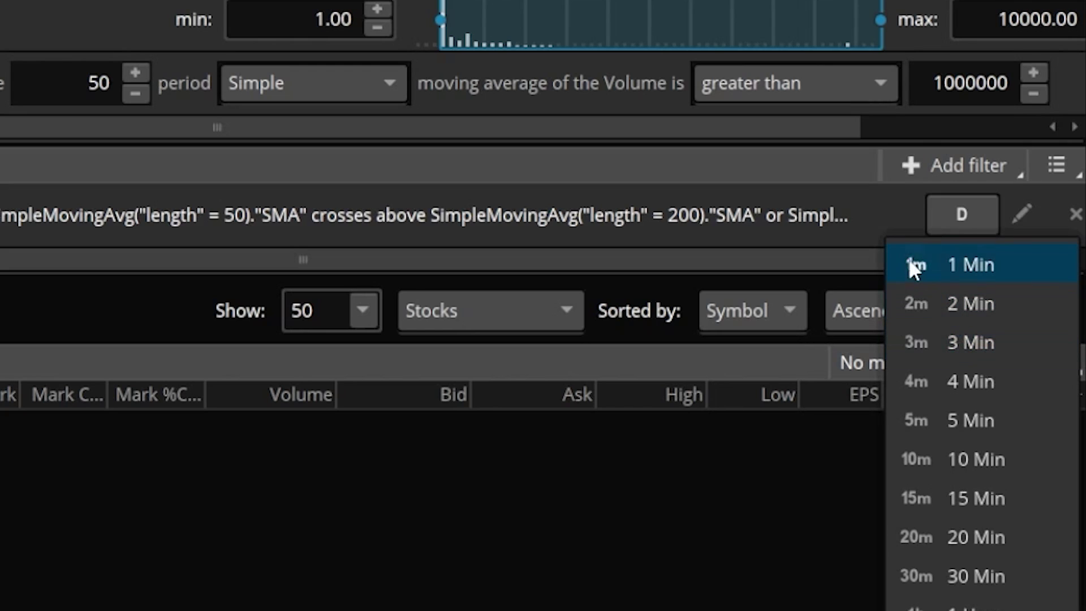
pyautogui.click(902, 231)
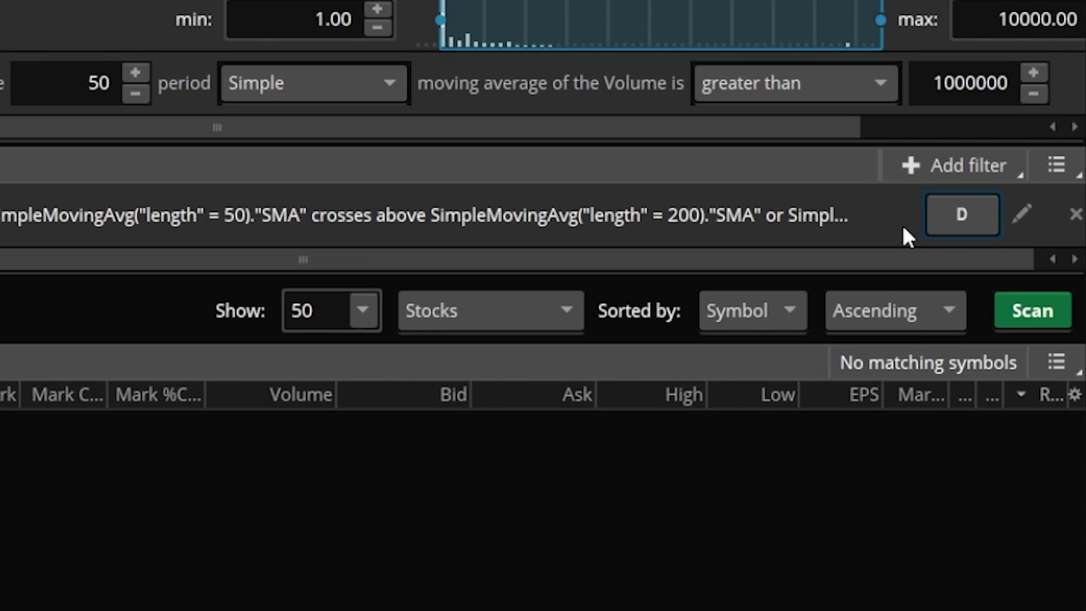
pyautogui.click(1048, 311)
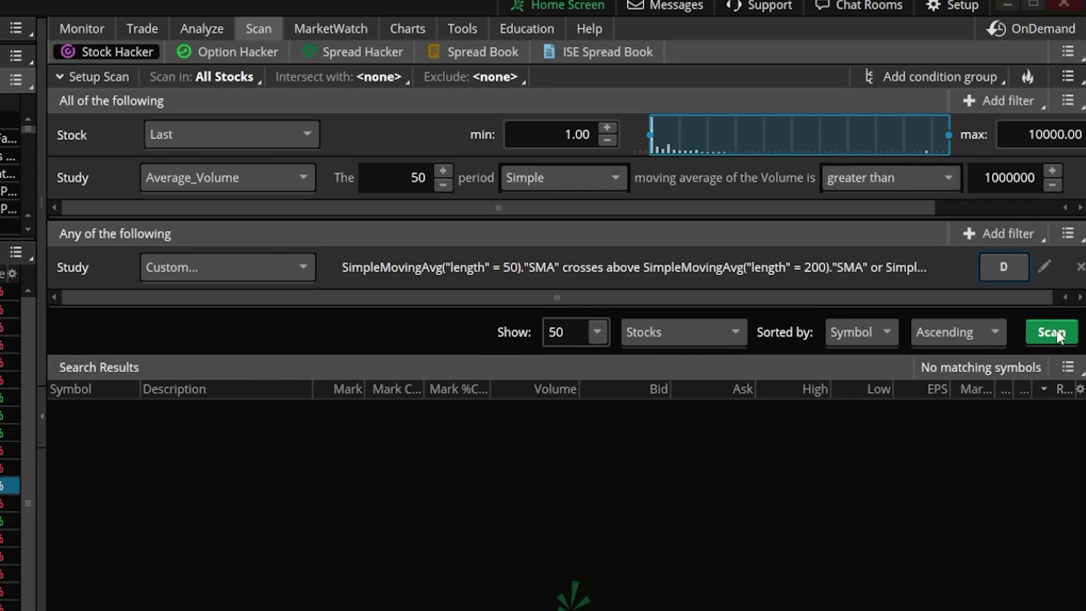
pyautogui.click(1053, 333)
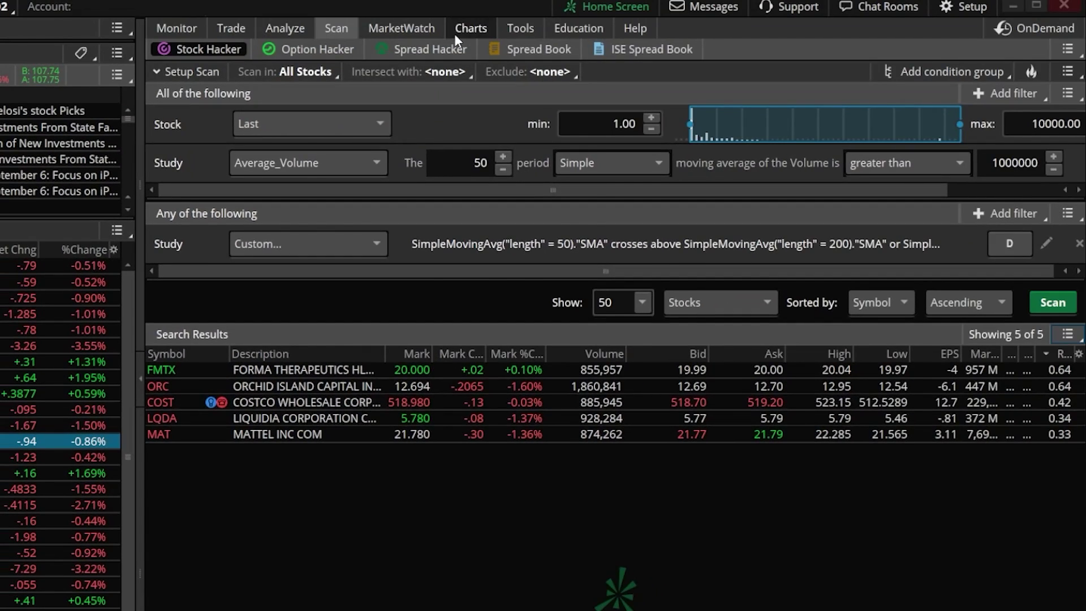
# Chart COST on the 1 Y : 1D time frame zoomed to recent bars, then return to Scan.
pyautogui.click(458, 28)
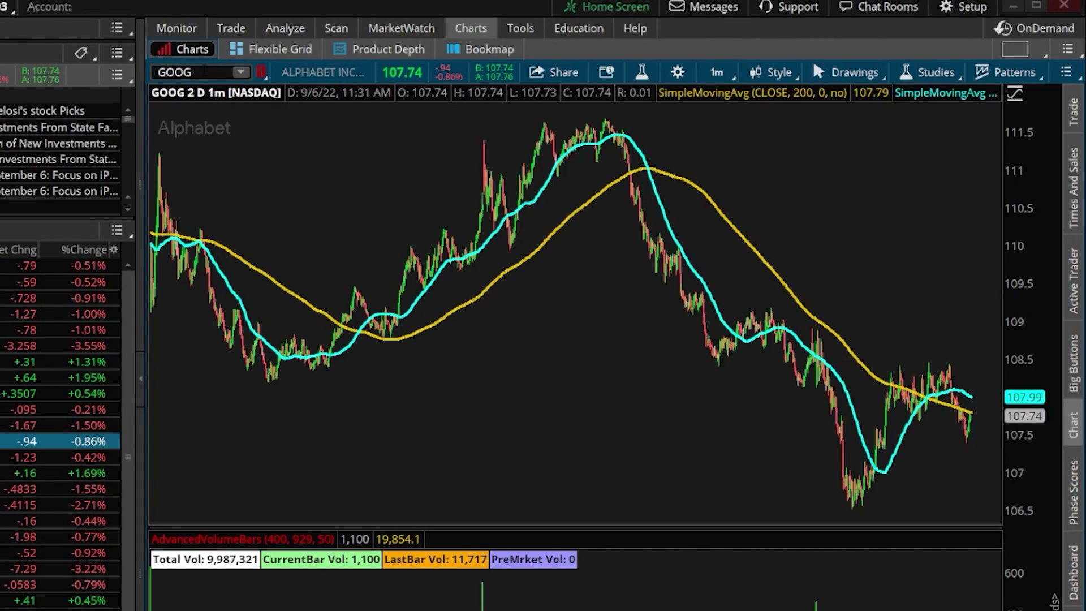
pyautogui.click(194, 72)
pyautogui.write('COST')
pyautogui.press('Return')
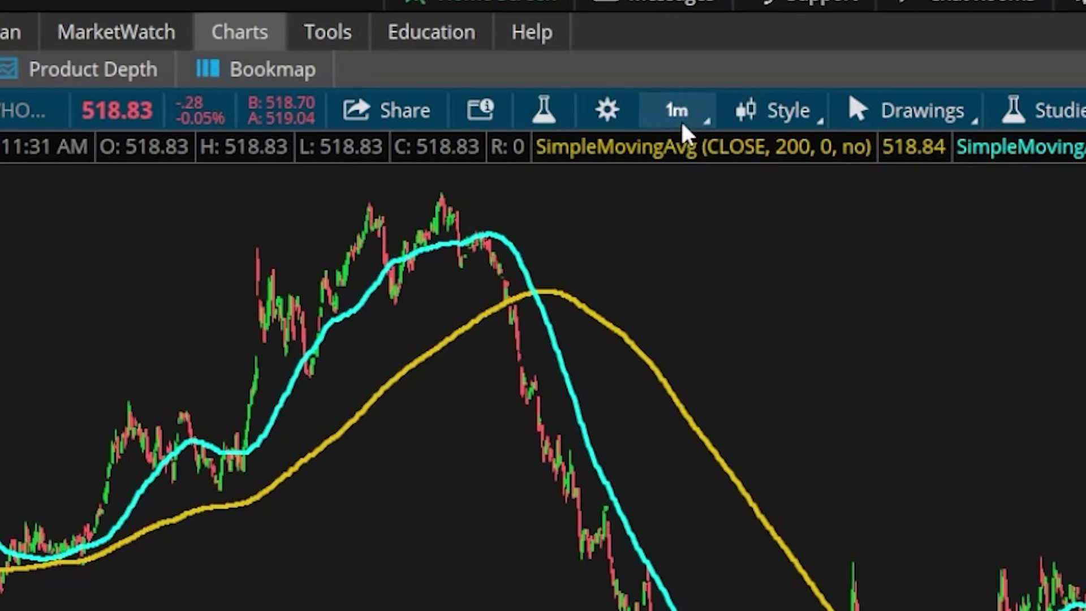
pyautogui.click(717, 74)
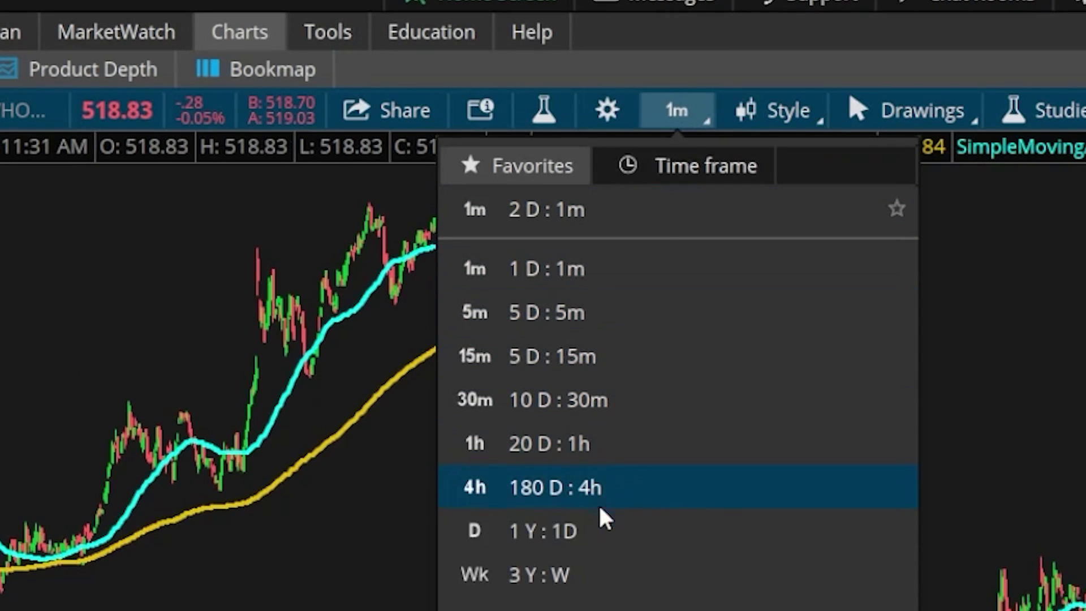
pyautogui.click(590, 543)
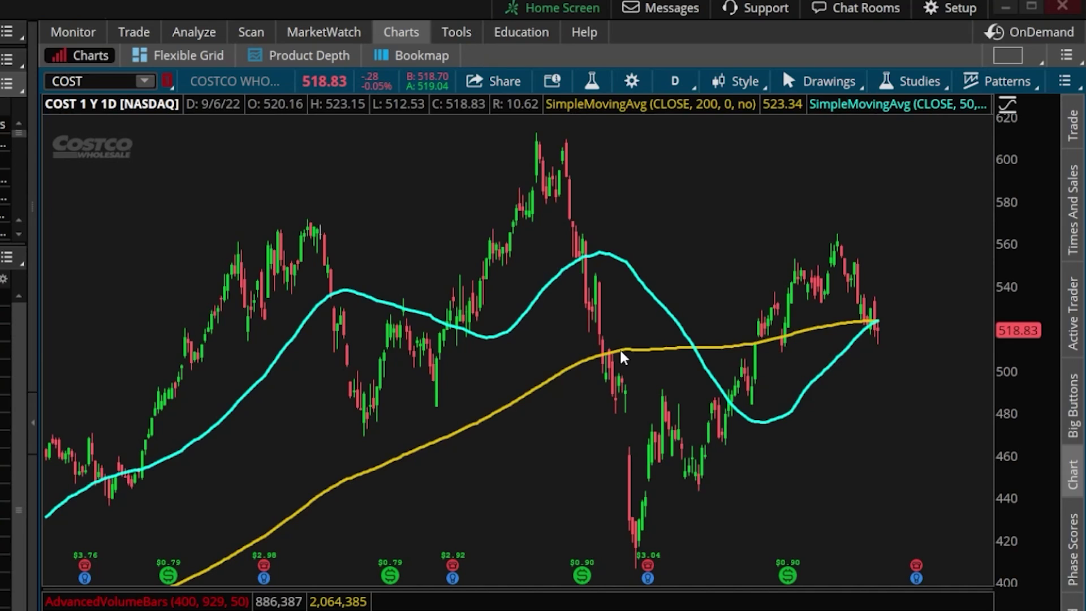
pyautogui.moveTo(804, 246); pyautogui.dragTo(900, 244)
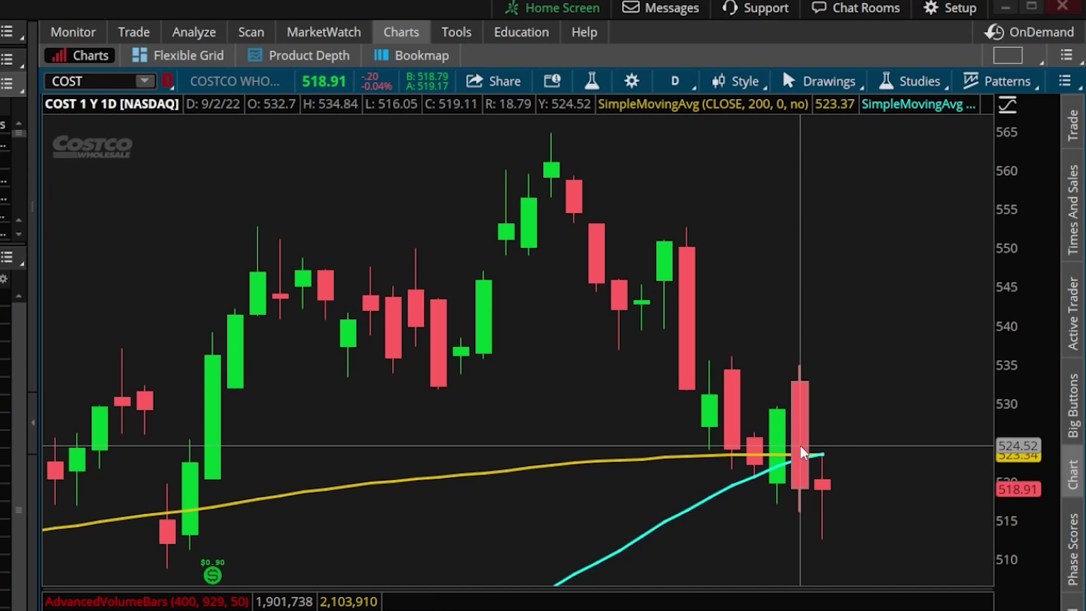
pyautogui.click(253, 40)
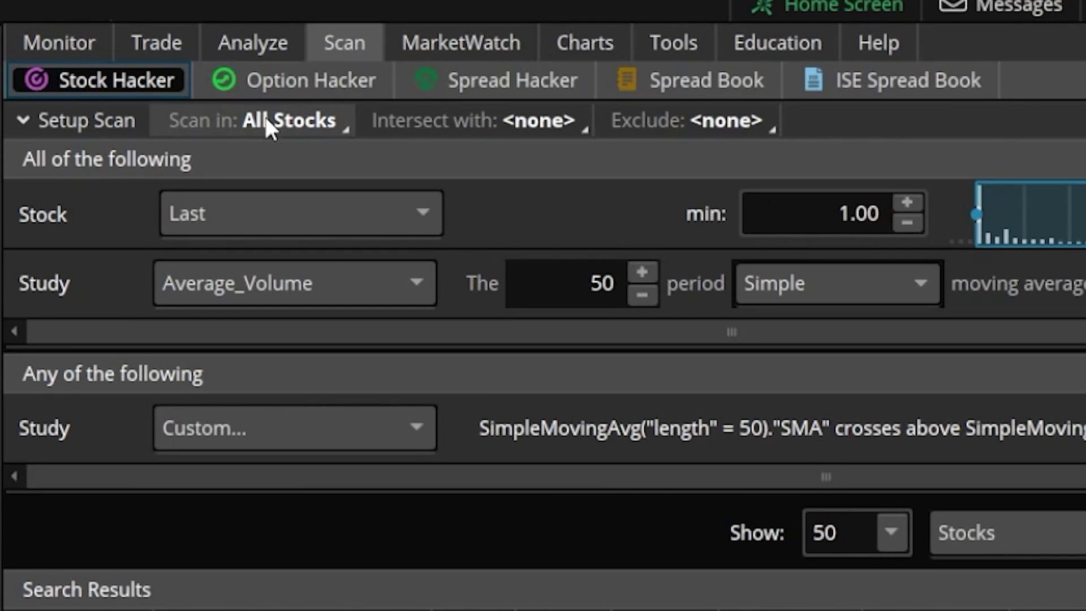
# Limit the scan to the Options list and rerun it, now showing no matching symbols.
pyautogui.click(265, 117)
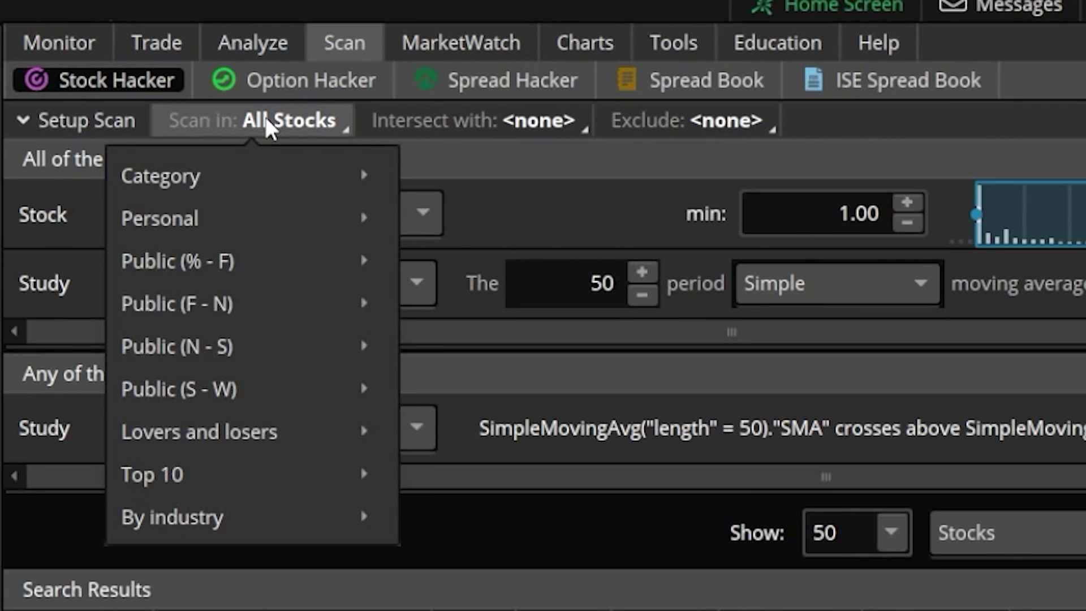
pyautogui.moveTo(241, 218)
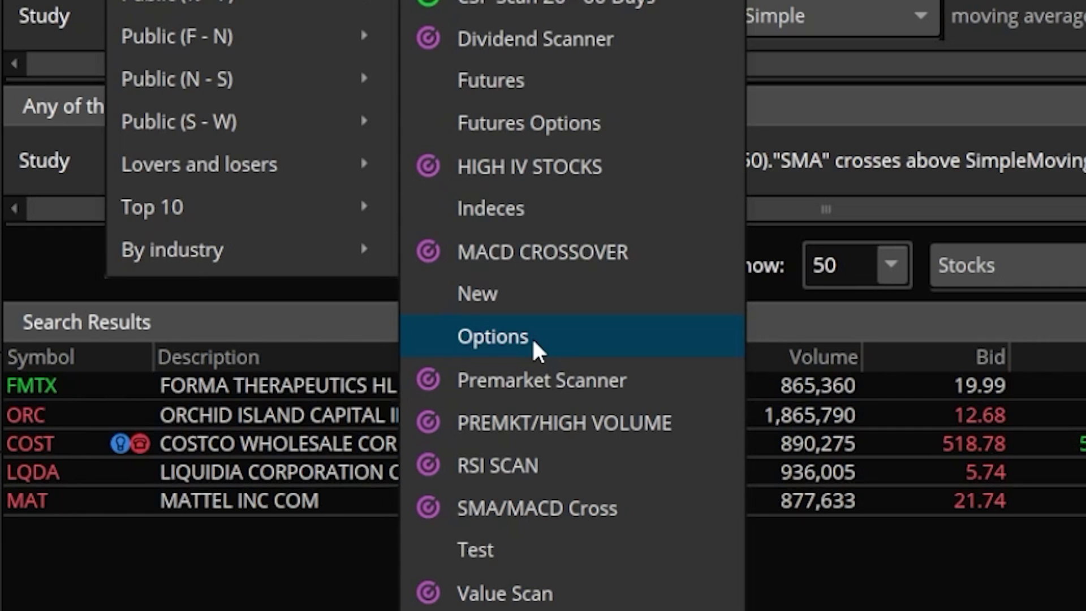
pyautogui.click(532, 337)
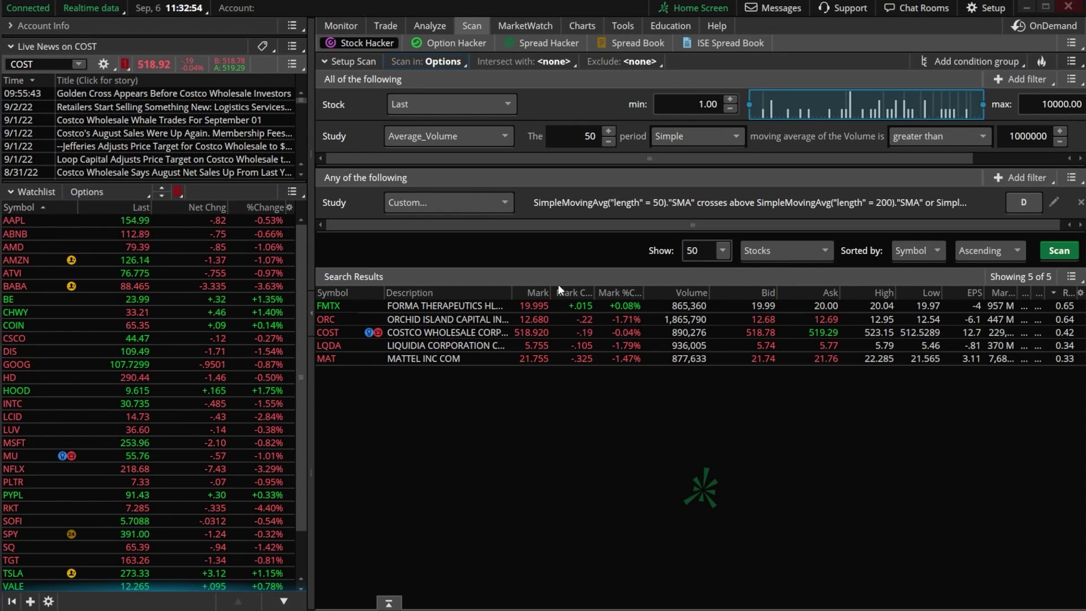
pyautogui.click(1065, 253)
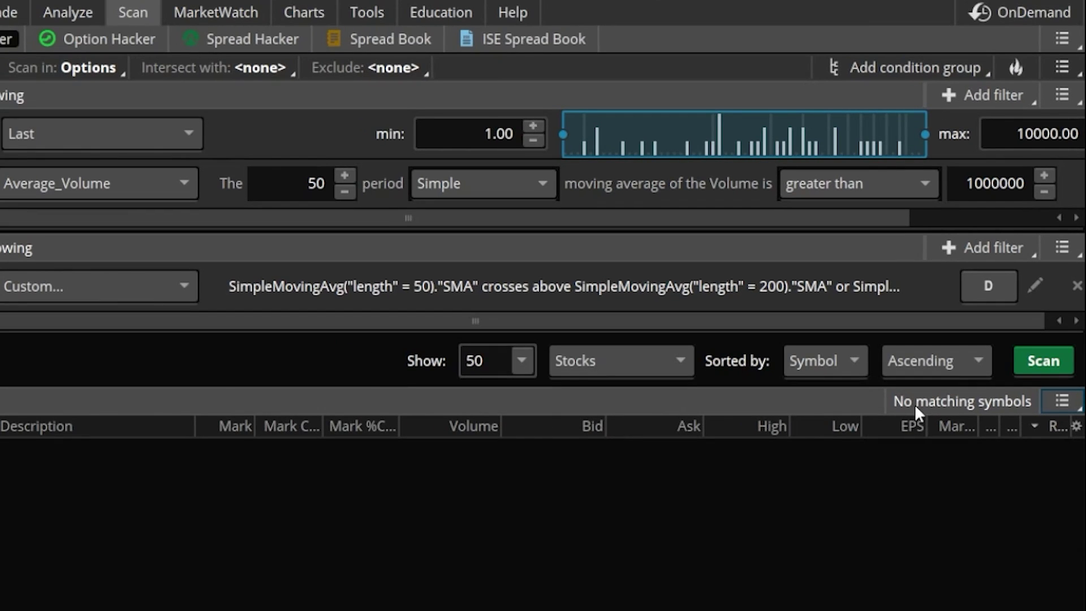
# Save the current scan query with the name 'SMA CROSSOVER'.
pyautogui.click(1060, 68)
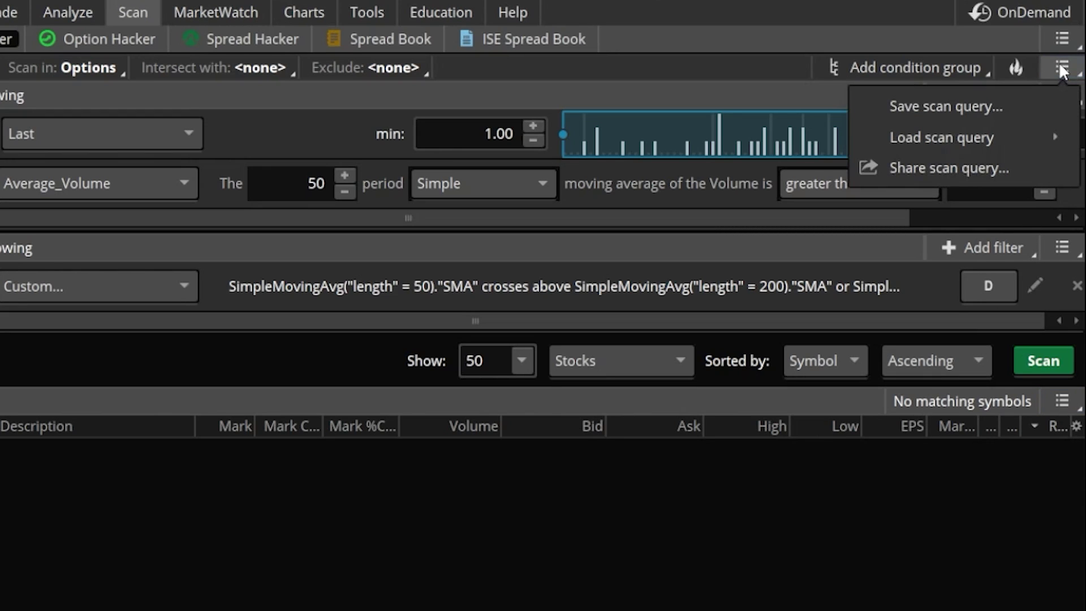
pyautogui.click(955, 107)
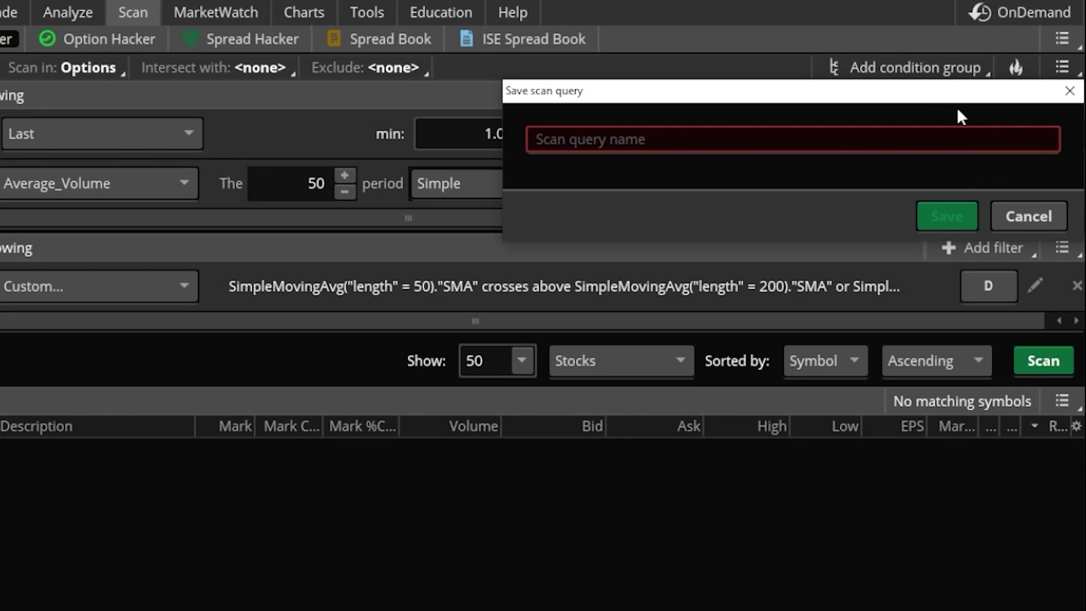
pyautogui.click(536, 139)
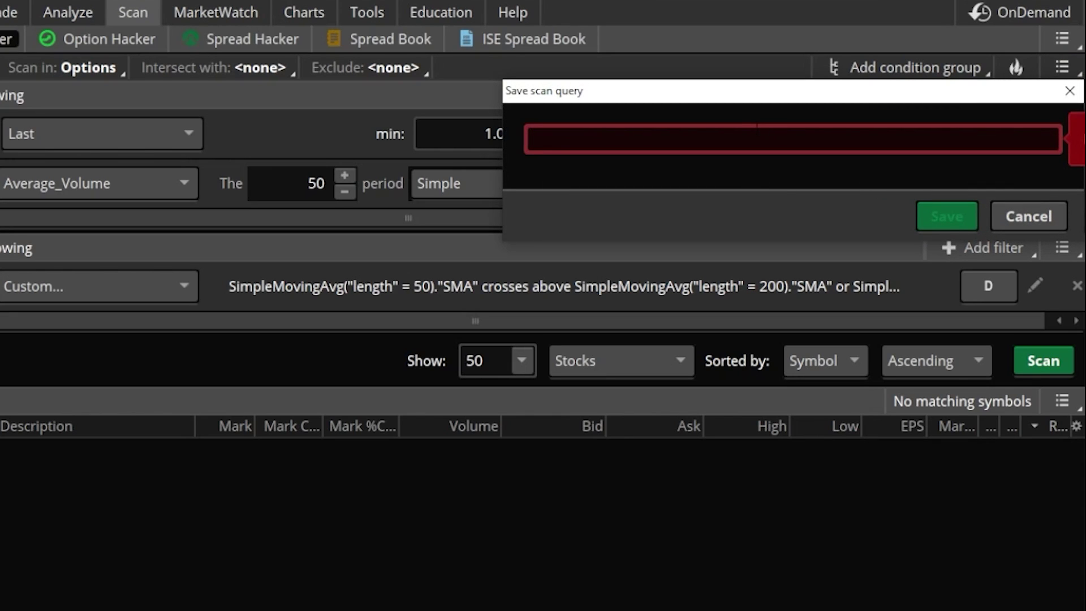
pyautogui.write('SMA CROSSOVER')
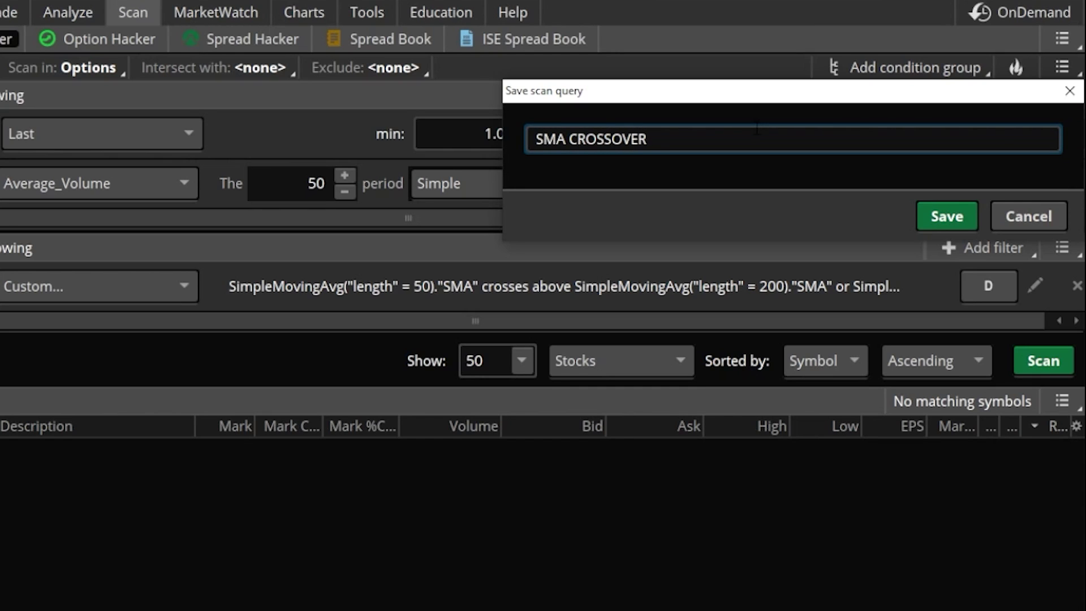
pyautogui.click(930, 209)
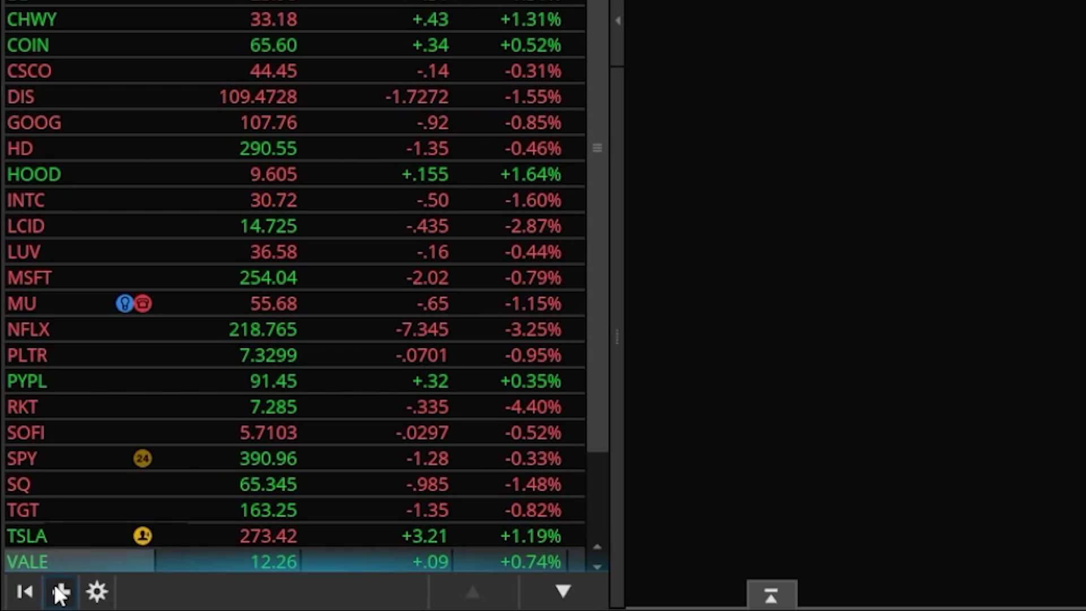
# Add a Watchlist gadget and set it to display the Personal > SMA CROSSOVER list.
pyautogui.click(54, 584)
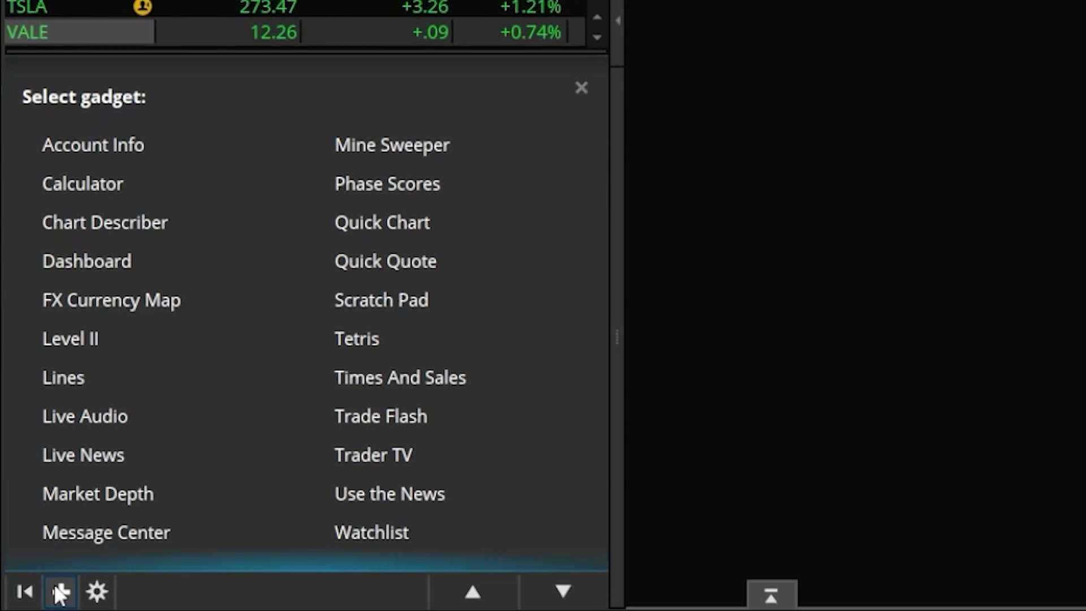
pyautogui.click(339, 535)
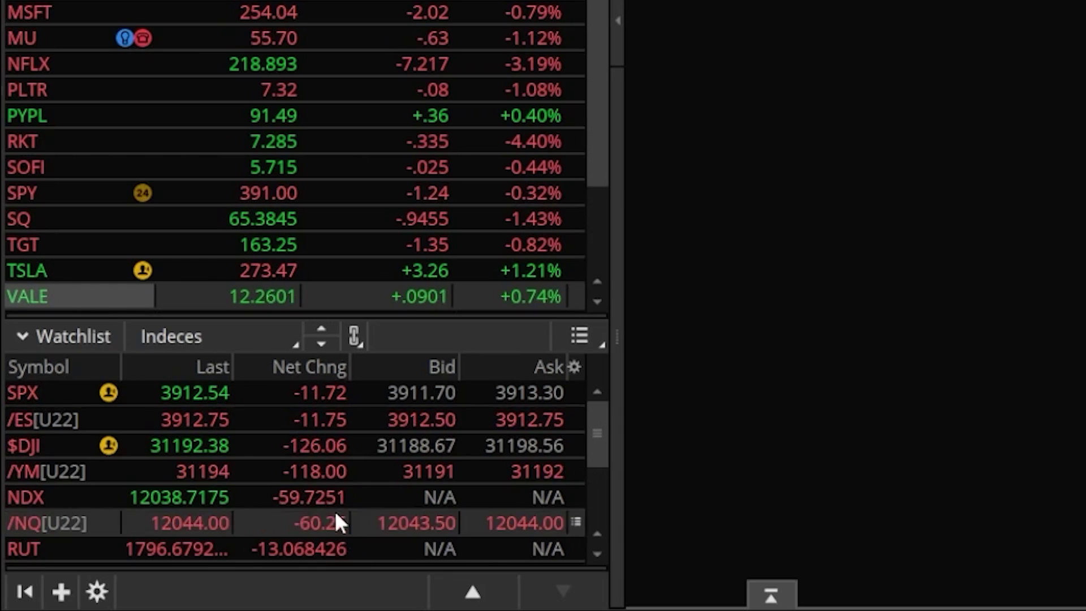
pyautogui.click(247, 346)
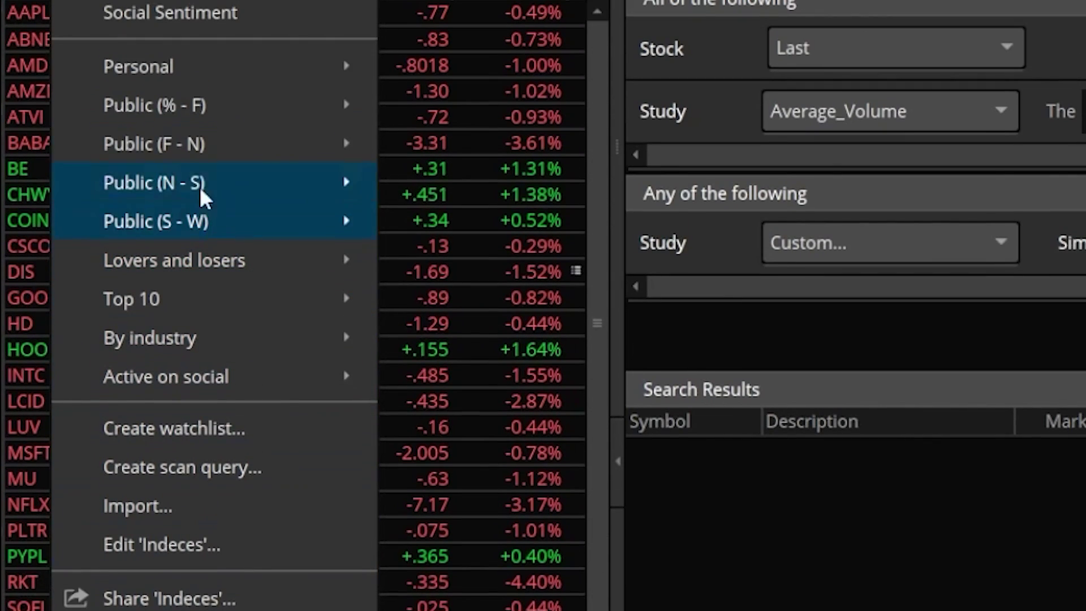
pyautogui.moveTo(171, 52)
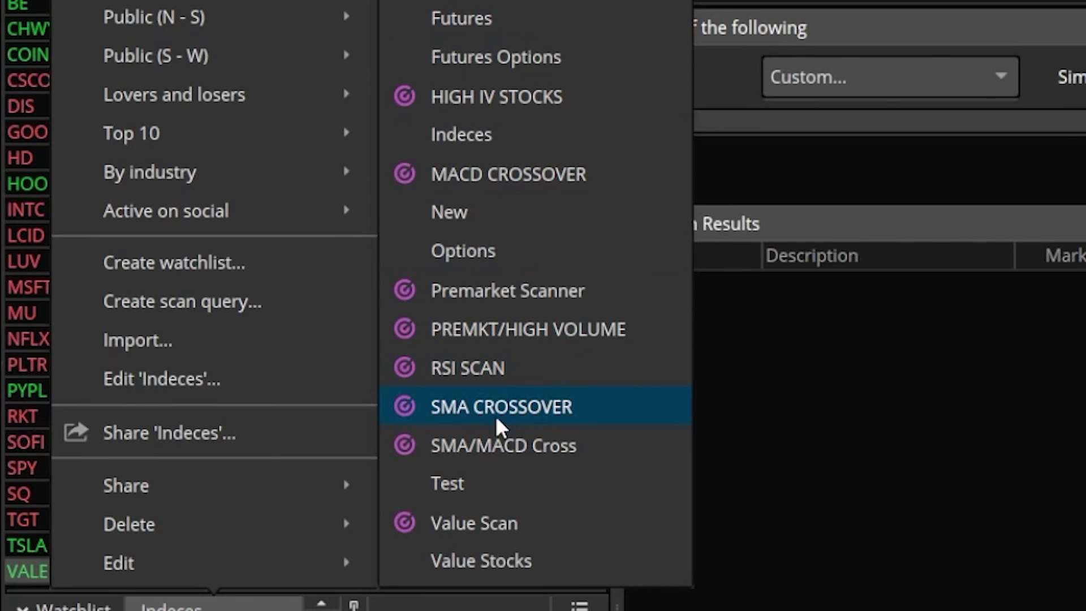
pyautogui.click(531, 421)
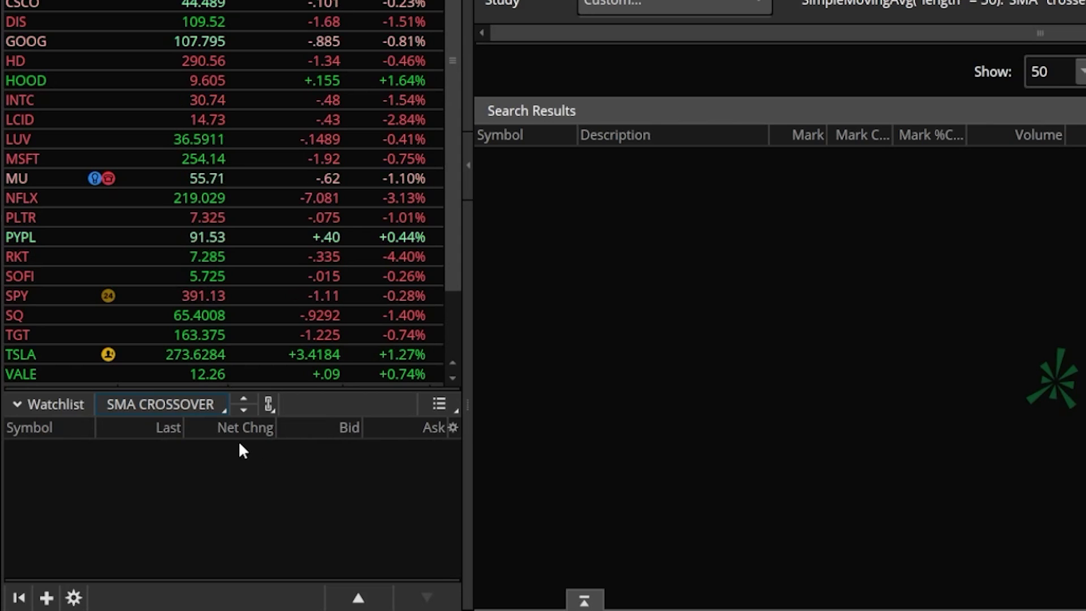
# Create a scan-results alert on SMA CROSSOVER that triggers when a symbol is added.
pyautogui.click(168, 410)
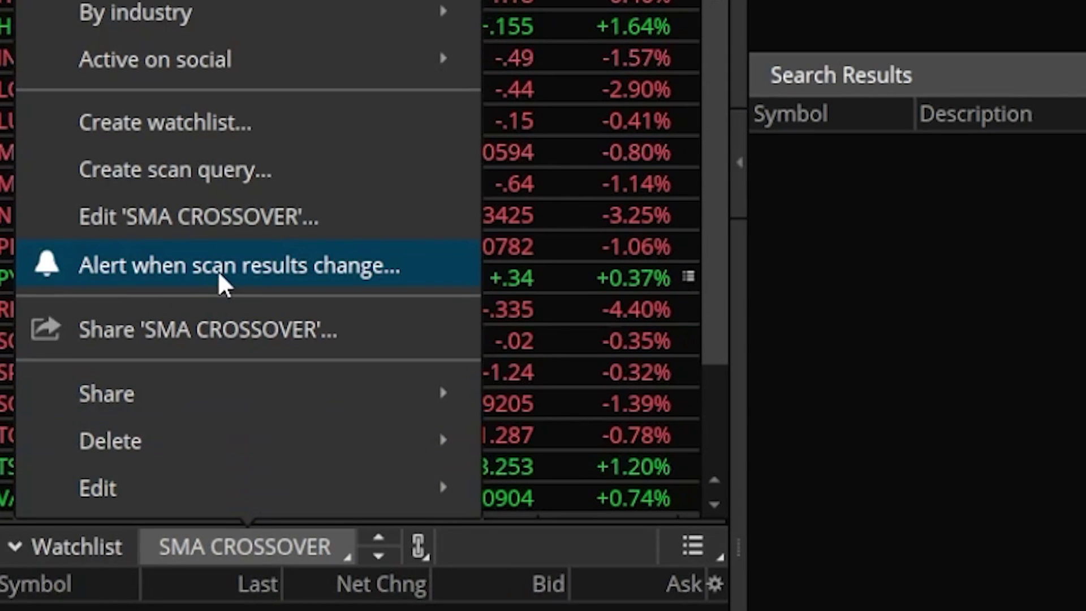
pyautogui.click(219, 270)
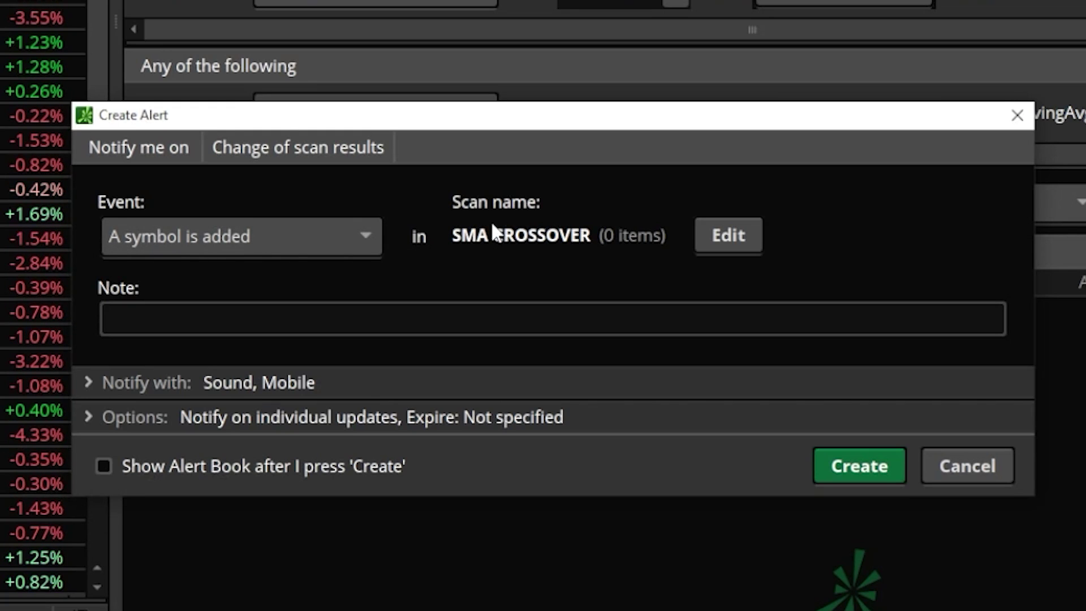
pyautogui.click(350, 244)
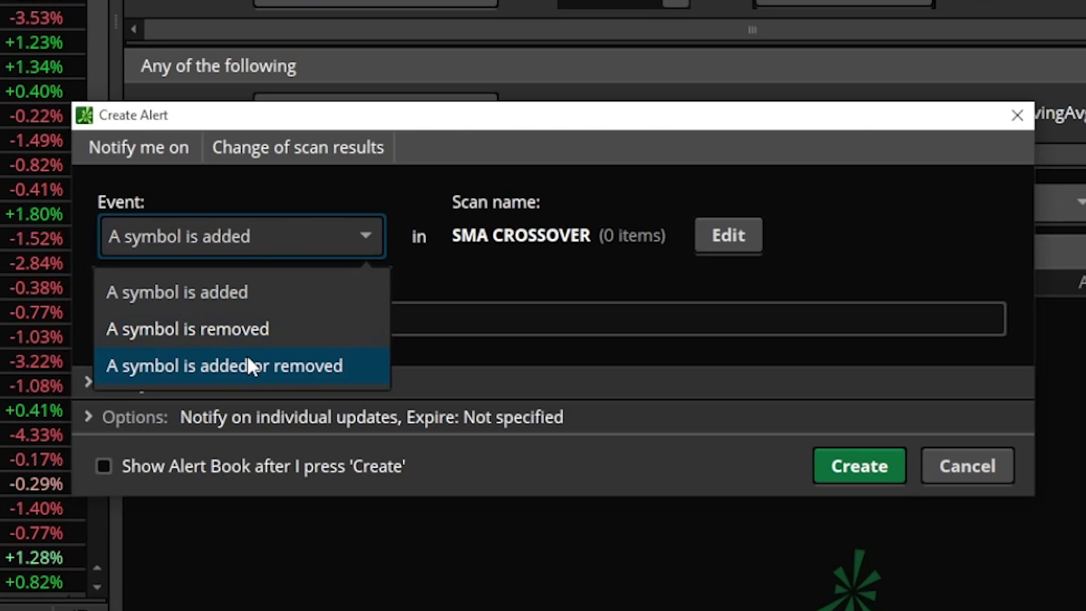
pyautogui.click(244, 296)
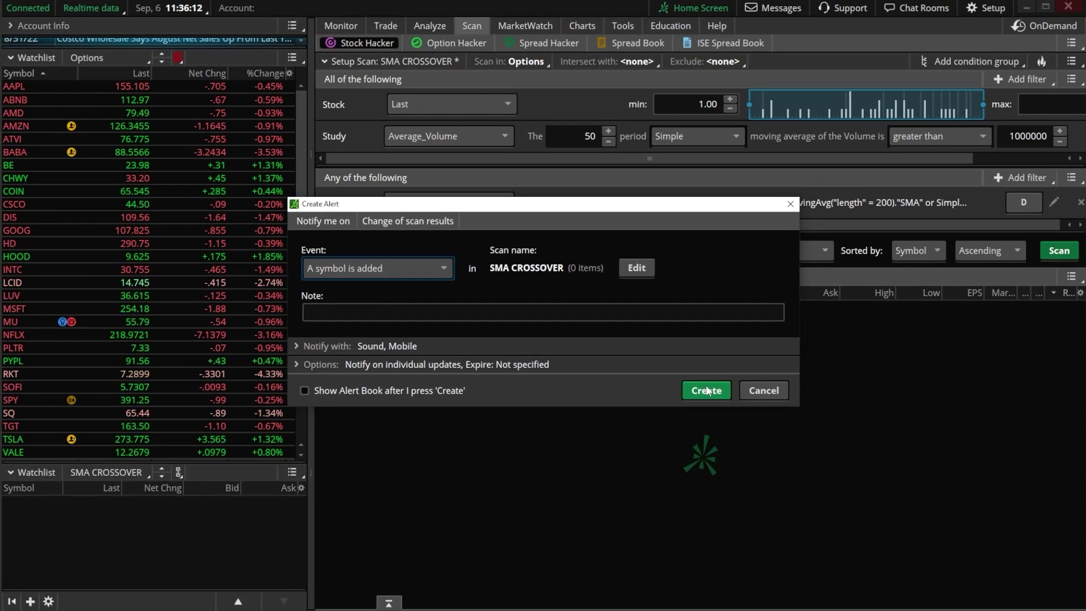
pyautogui.click(859, 466)
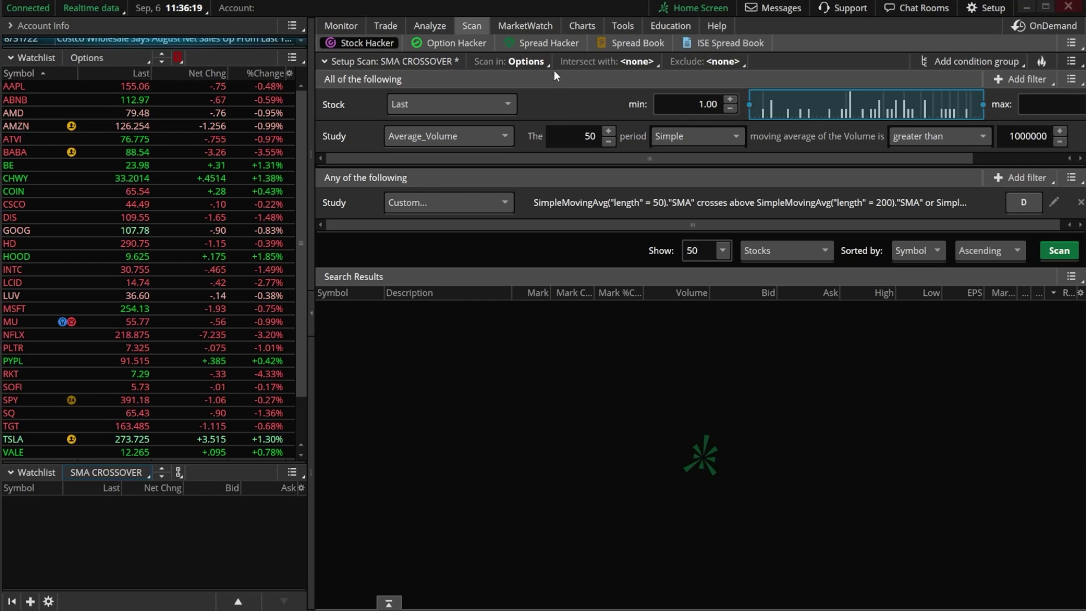
# View the MarketWatch Alert Book showing the active SMA CROSSOVER alert, then bring up Setup.
pyautogui.click(538, 26)
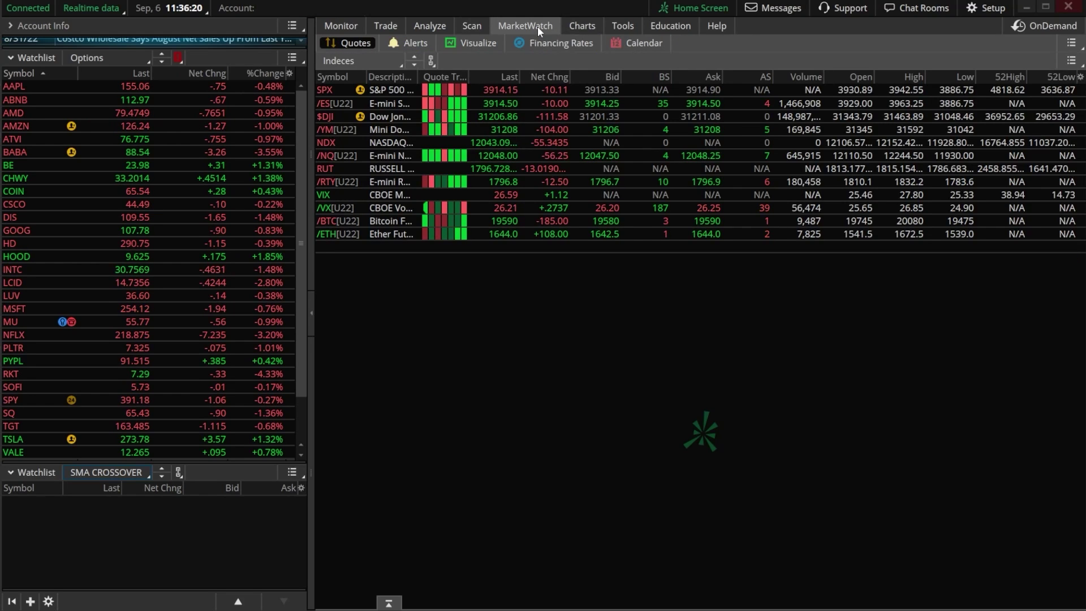
pyautogui.click(405, 43)
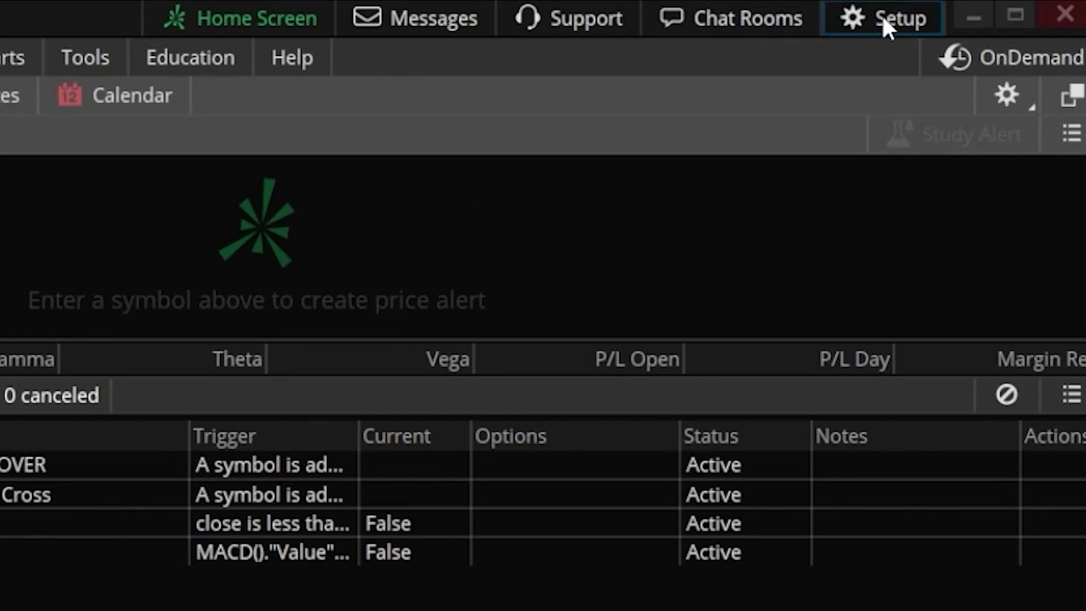
pyautogui.click(882, 17)
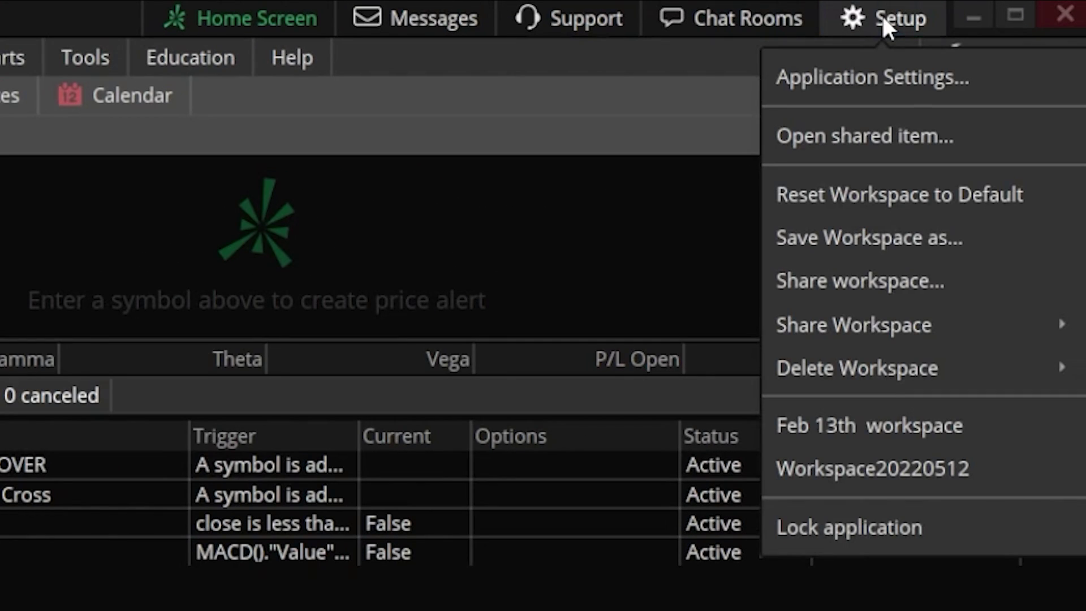
# Review the 'Alert is triggered' notification settings with sound and mobile push, and apply them.
pyautogui.click(868, 79)
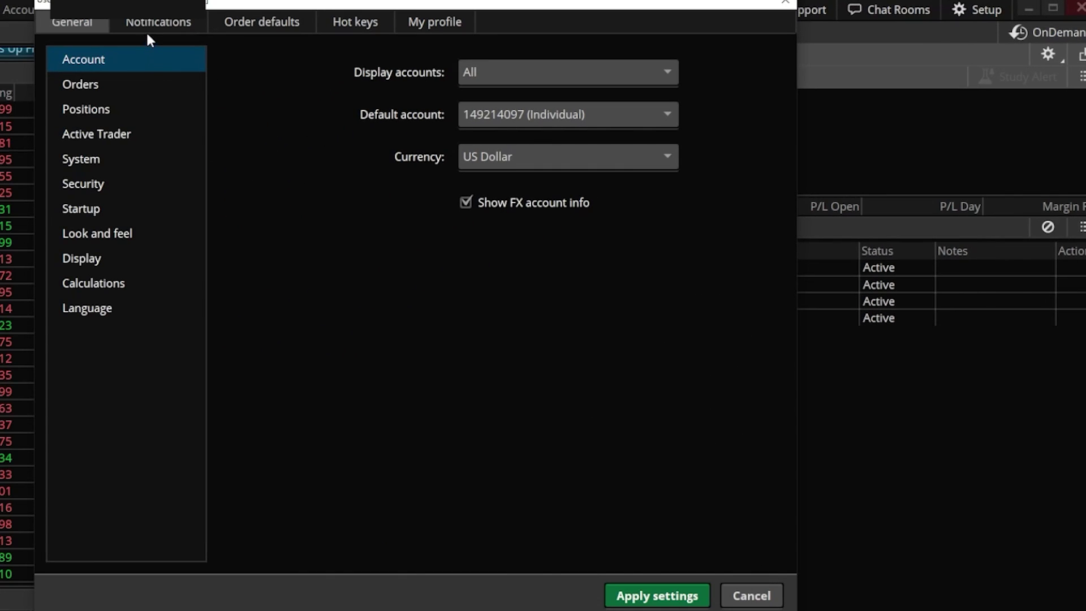
pyautogui.click(148, 23)
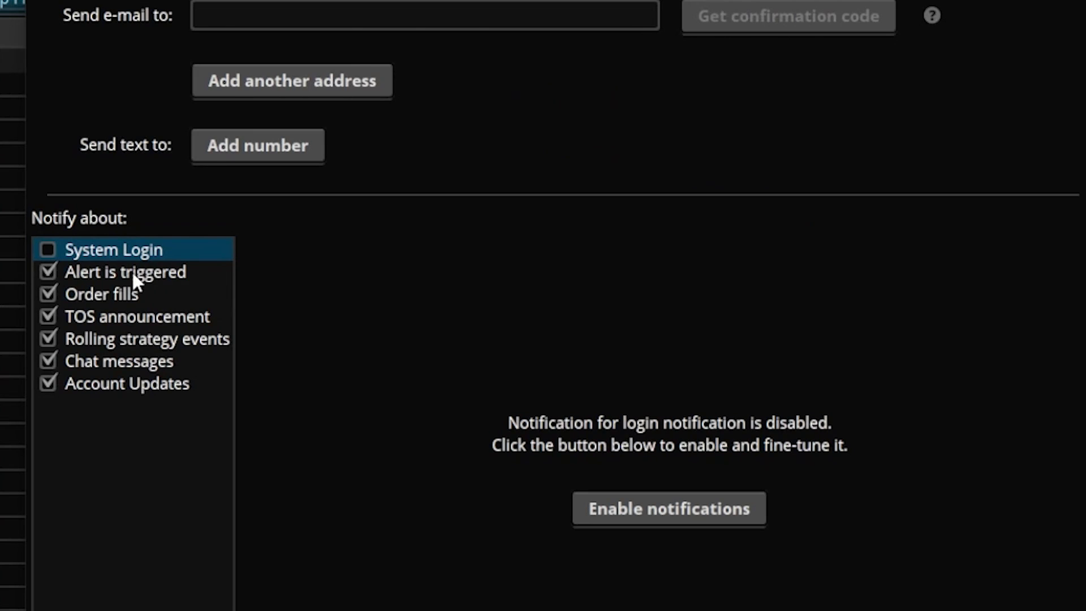
pyautogui.click(138, 270)
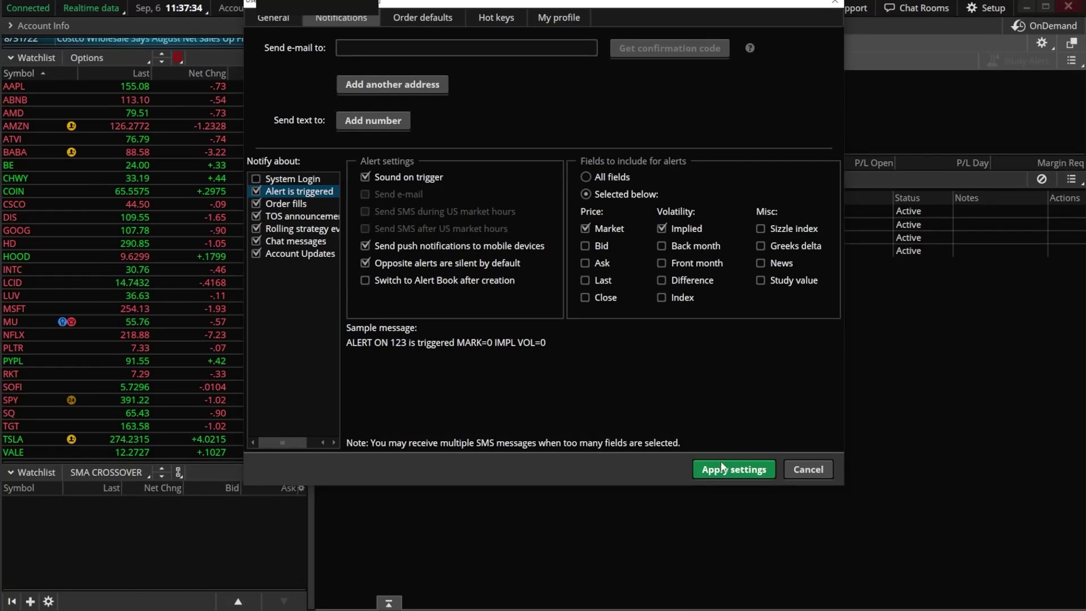
pyautogui.click(724, 467)
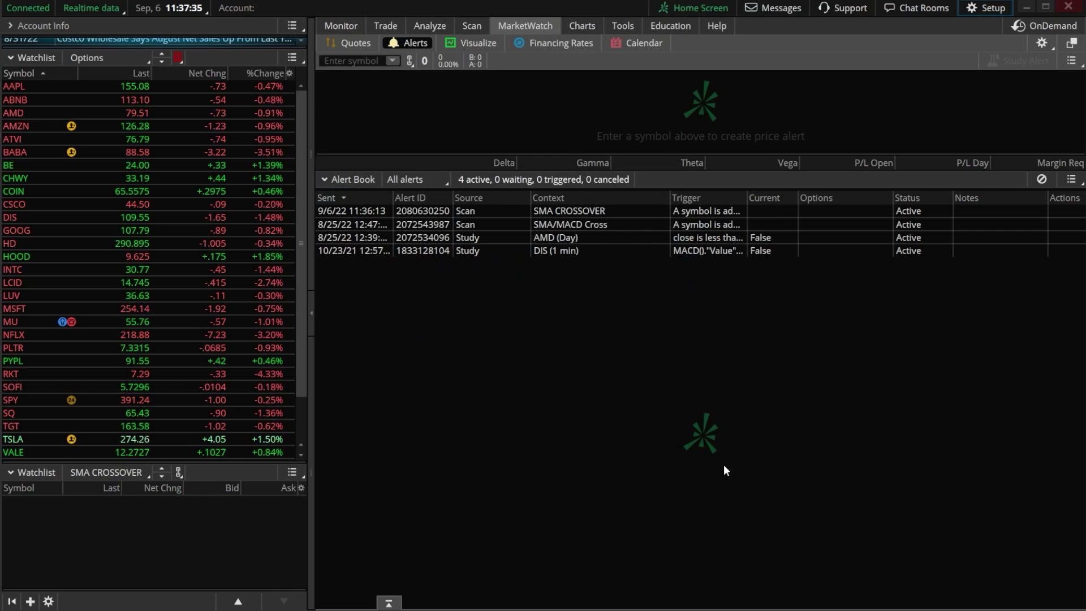